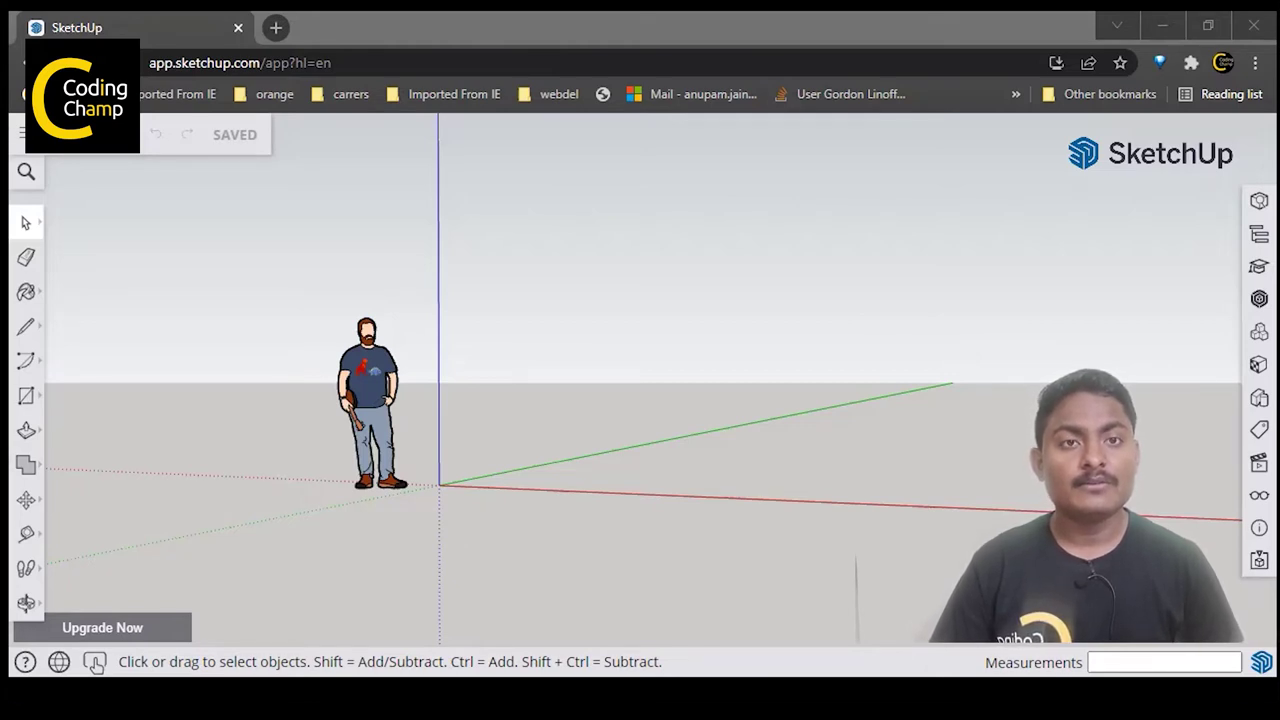
# - Delete the human scale figure from the scene
pyautogui.click(370, 401)
pyautogui.press('Delete')
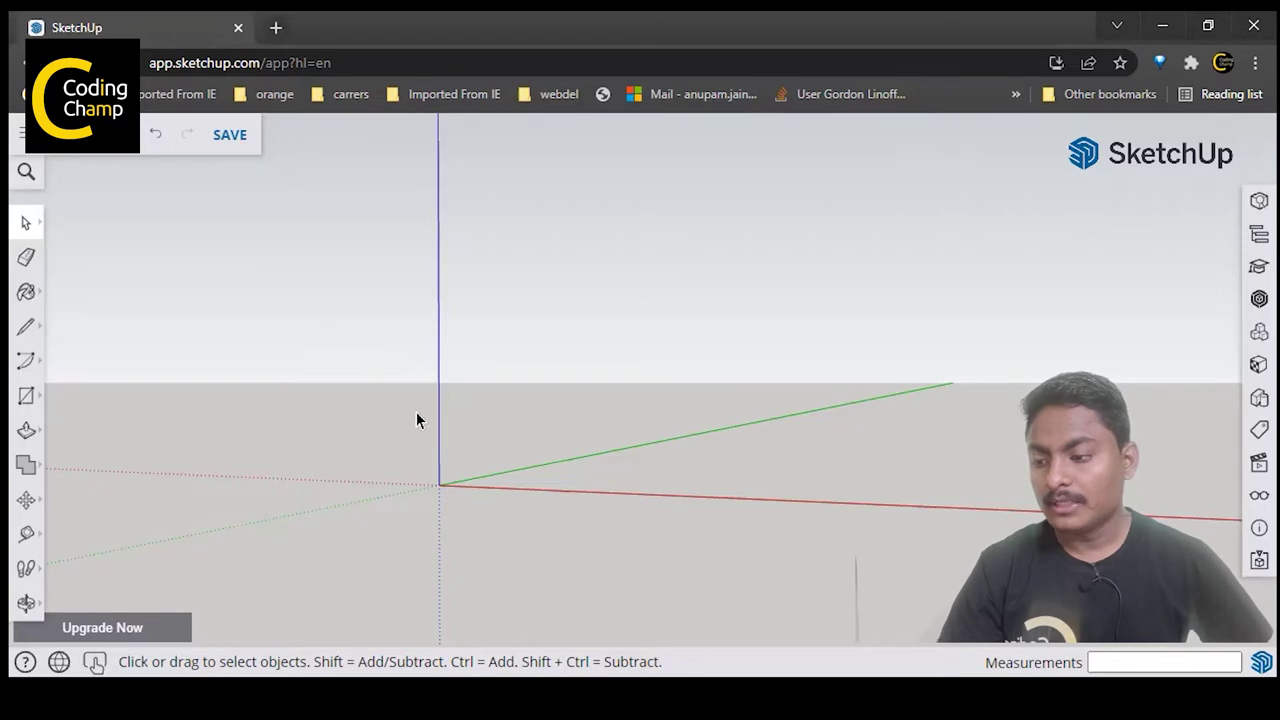
pyautogui.moveTo(420, 417); pyautogui.dragTo(391, 420, button='middle')
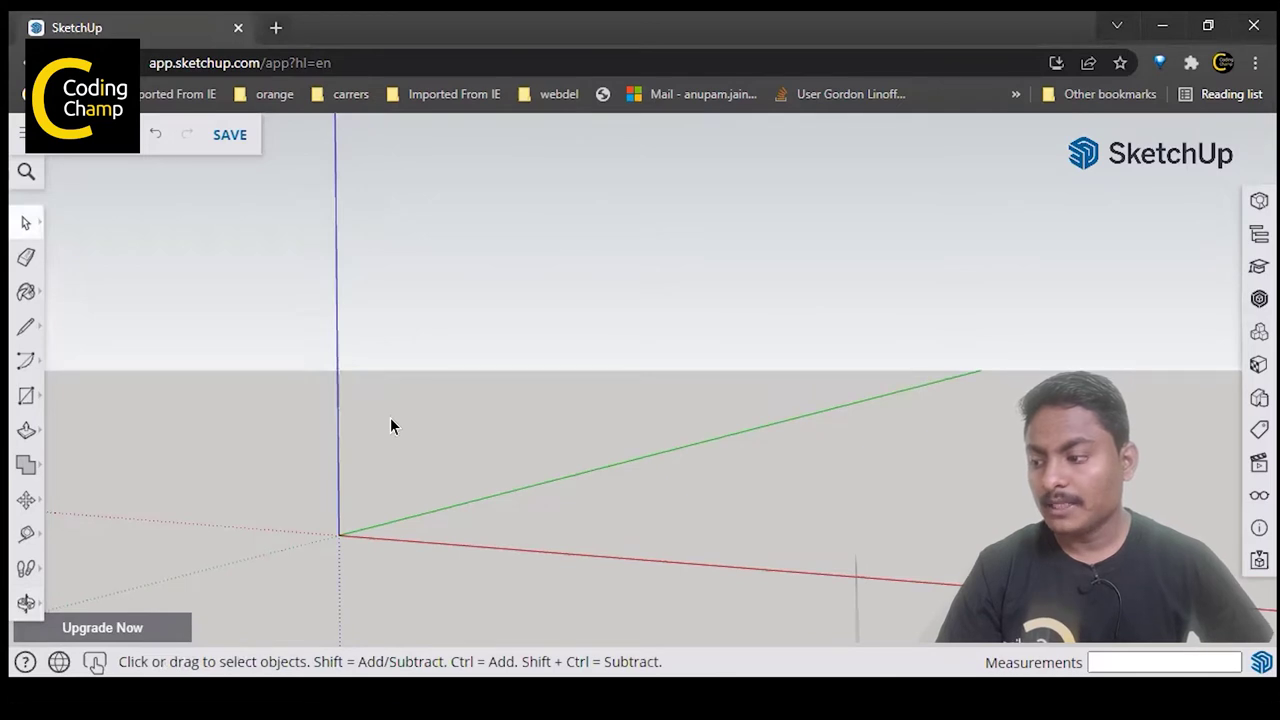
# - Draw a 200cm by 400cm rectangle starting at the origin, then view it from above
pyautogui.click(20, 402)
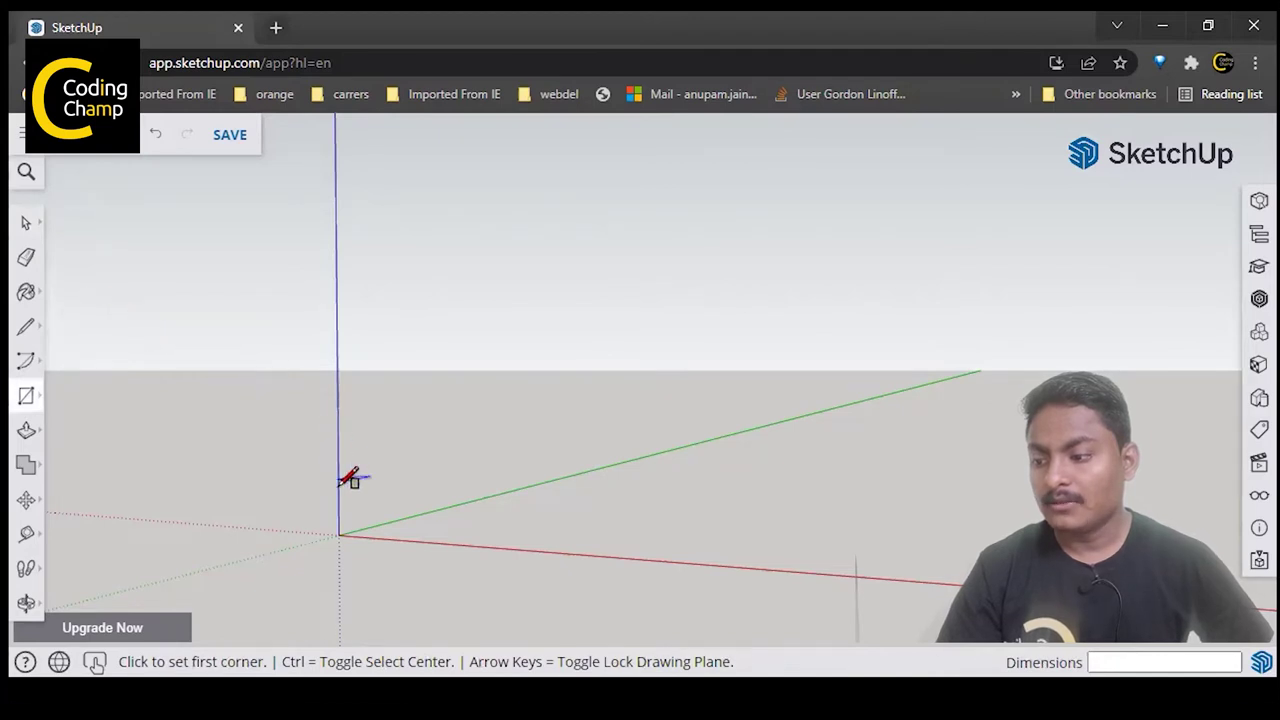
pyautogui.click(339, 534)
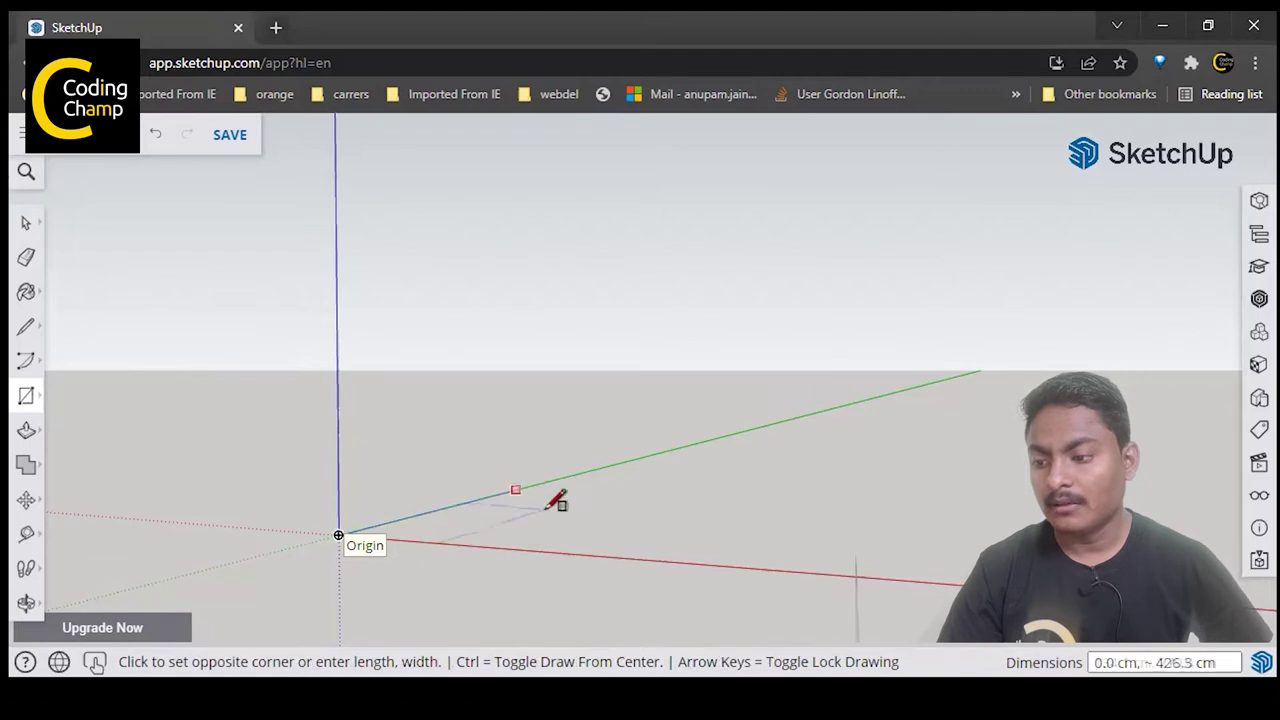
pyautogui.click(626, 498)
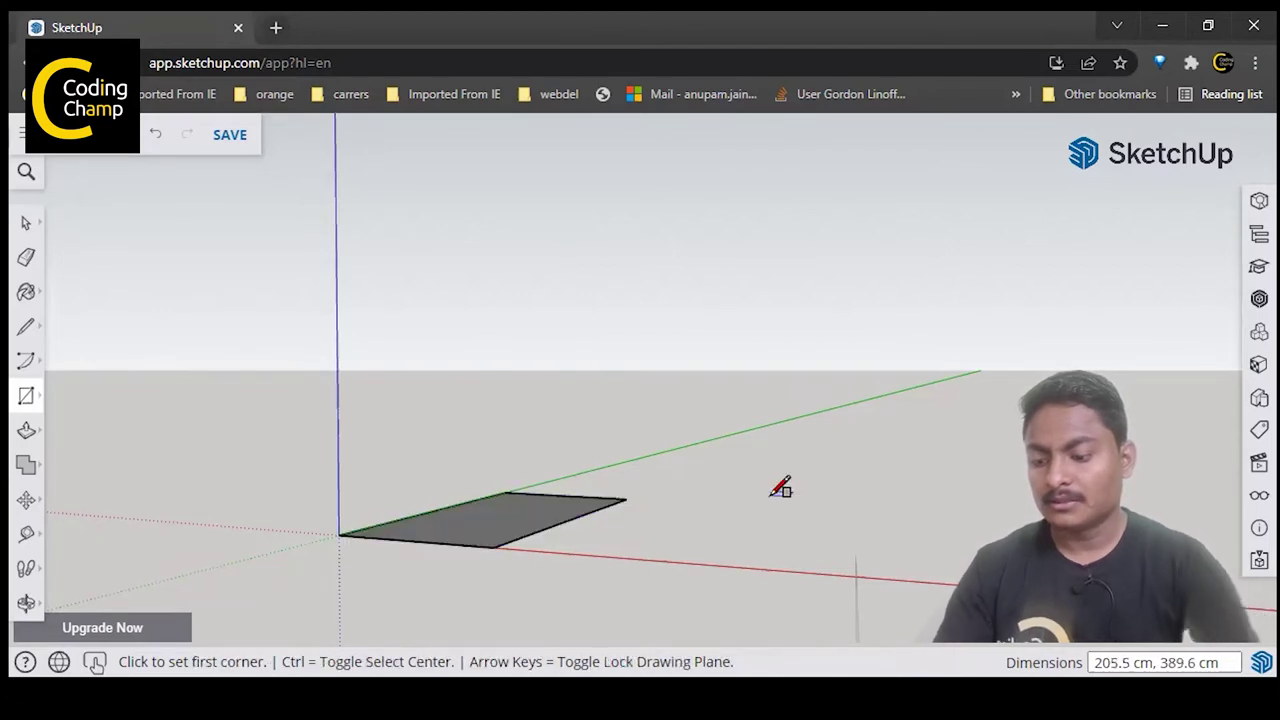
pyautogui.write('200')
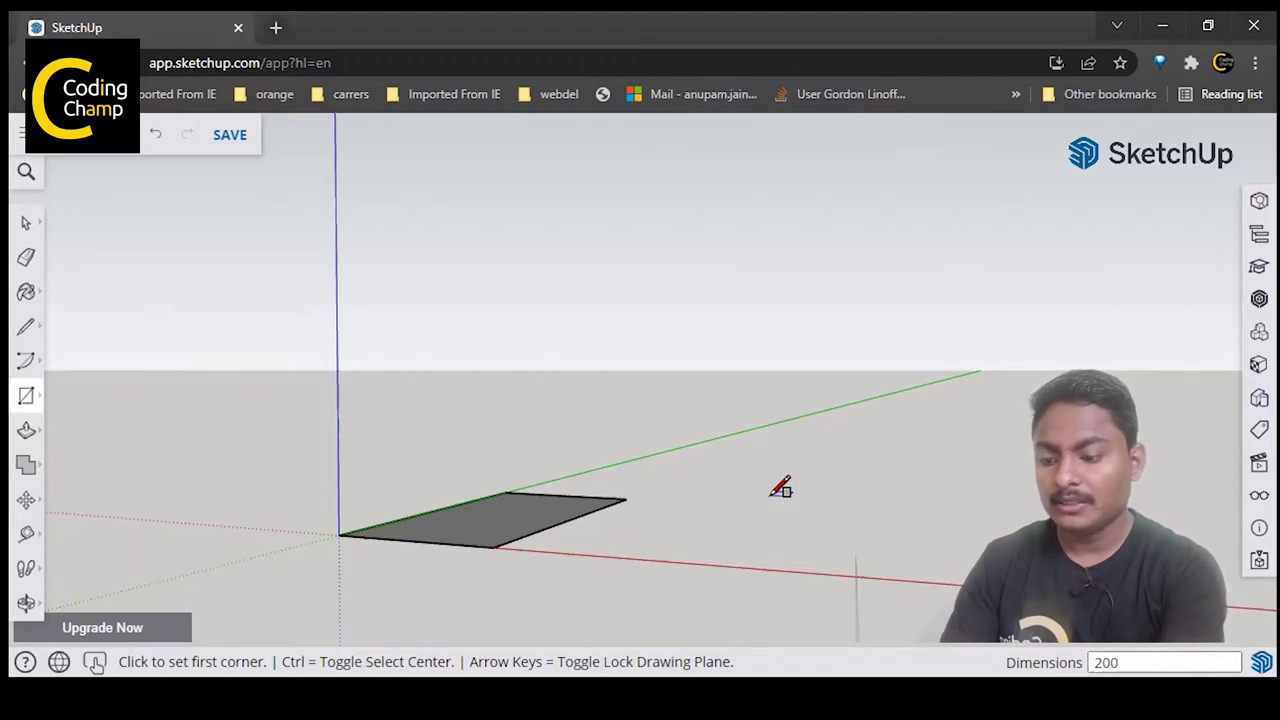
pyautogui.write('cm,40')
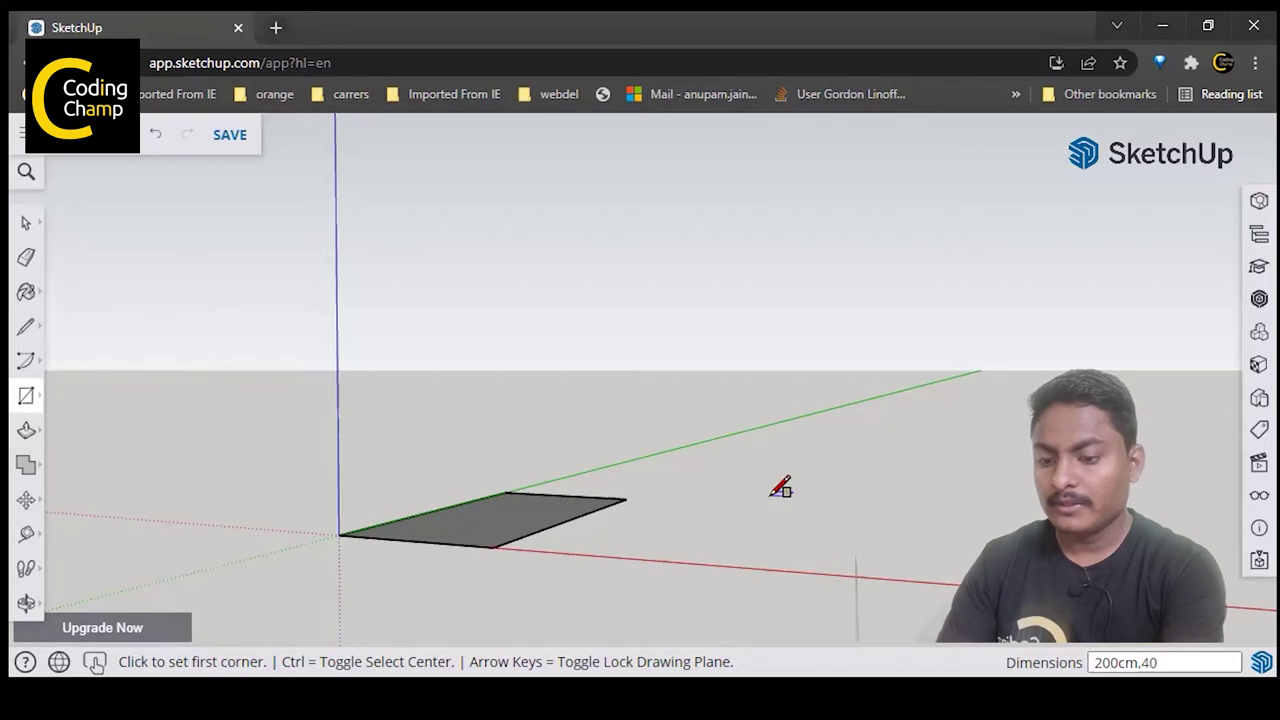
pyautogui.write('0cm')
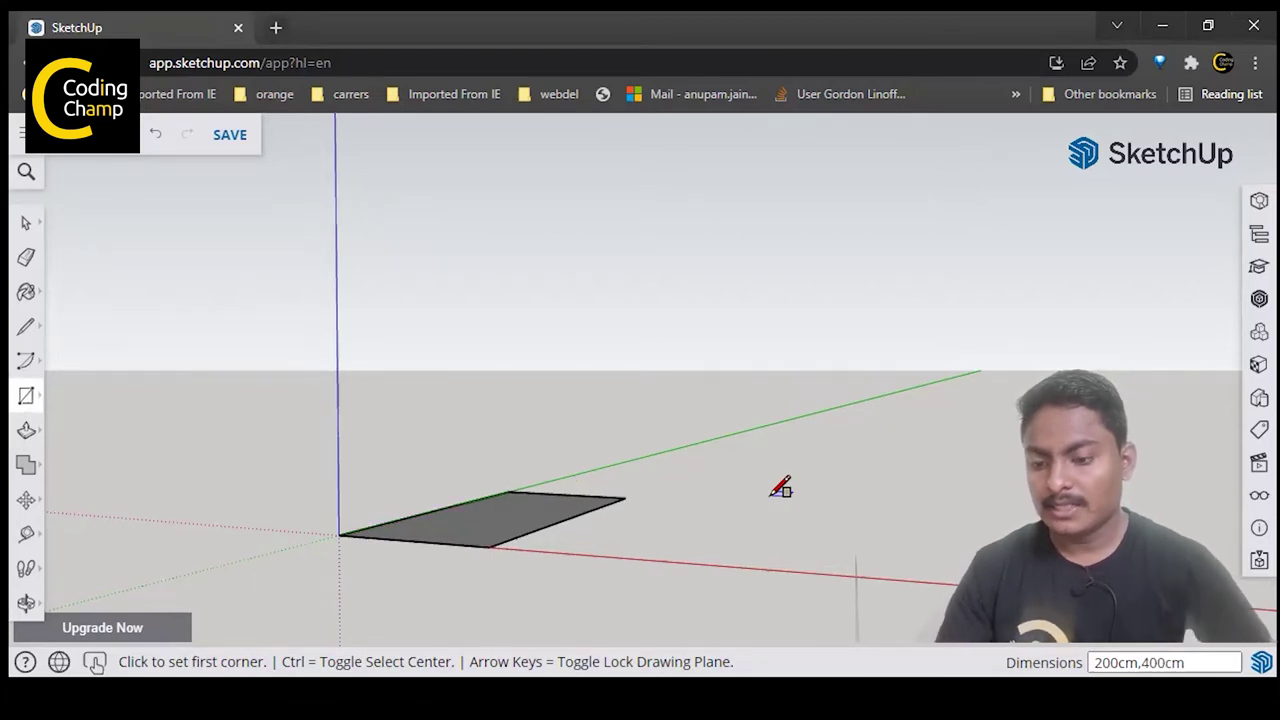
pyautogui.moveTo(916, 489); pyautogui.dragTo(557, 577, button='middle')
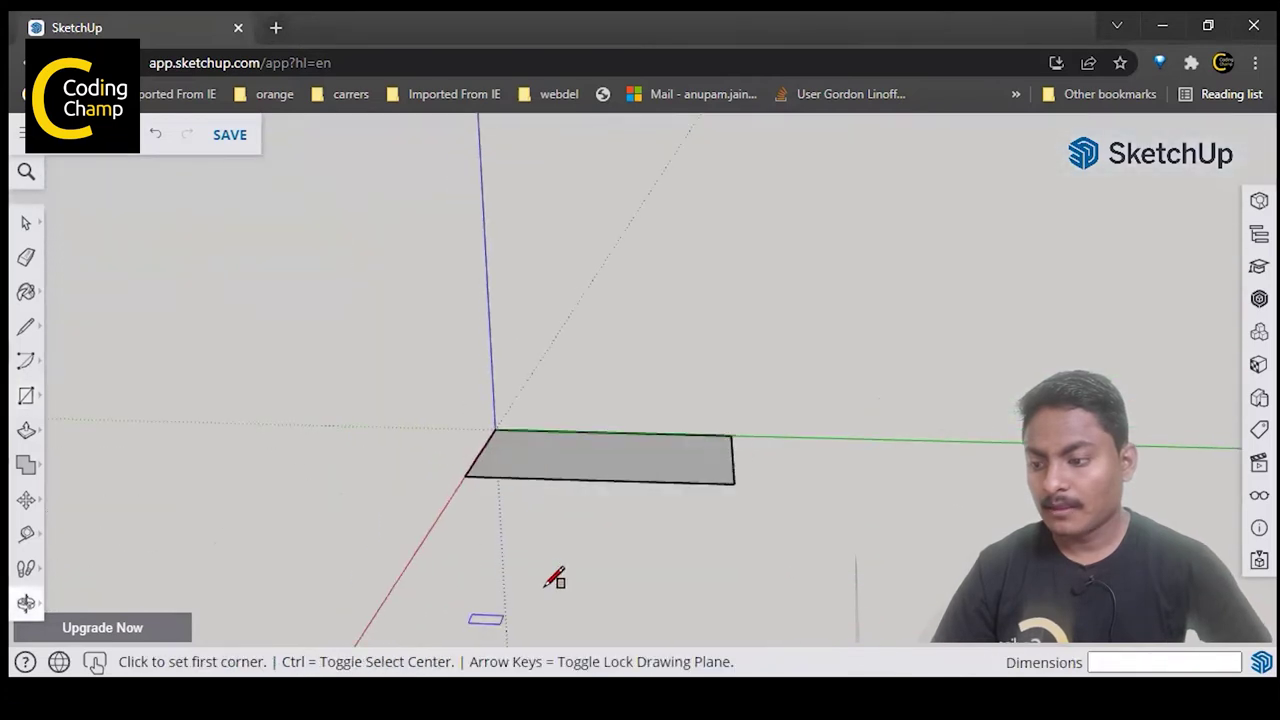
pyautogui.moveTo(653, 522); pyautogui.dragTo(777, 520, button='middle')
pyautogui.moveTo(829, 354); pyautogui.dragTo(862, 601, button='middle')
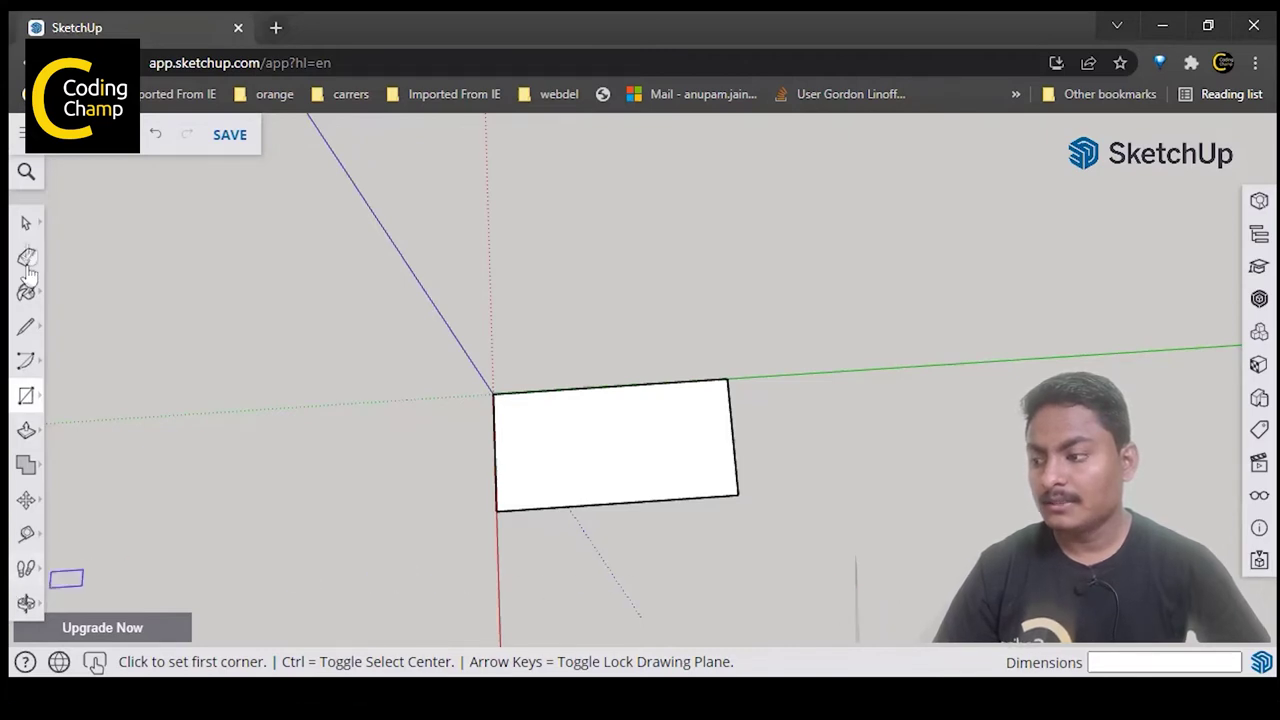
# - Add a 200.0 cm dimension along the rectangle's left side
pyautogui.click(26, 222)
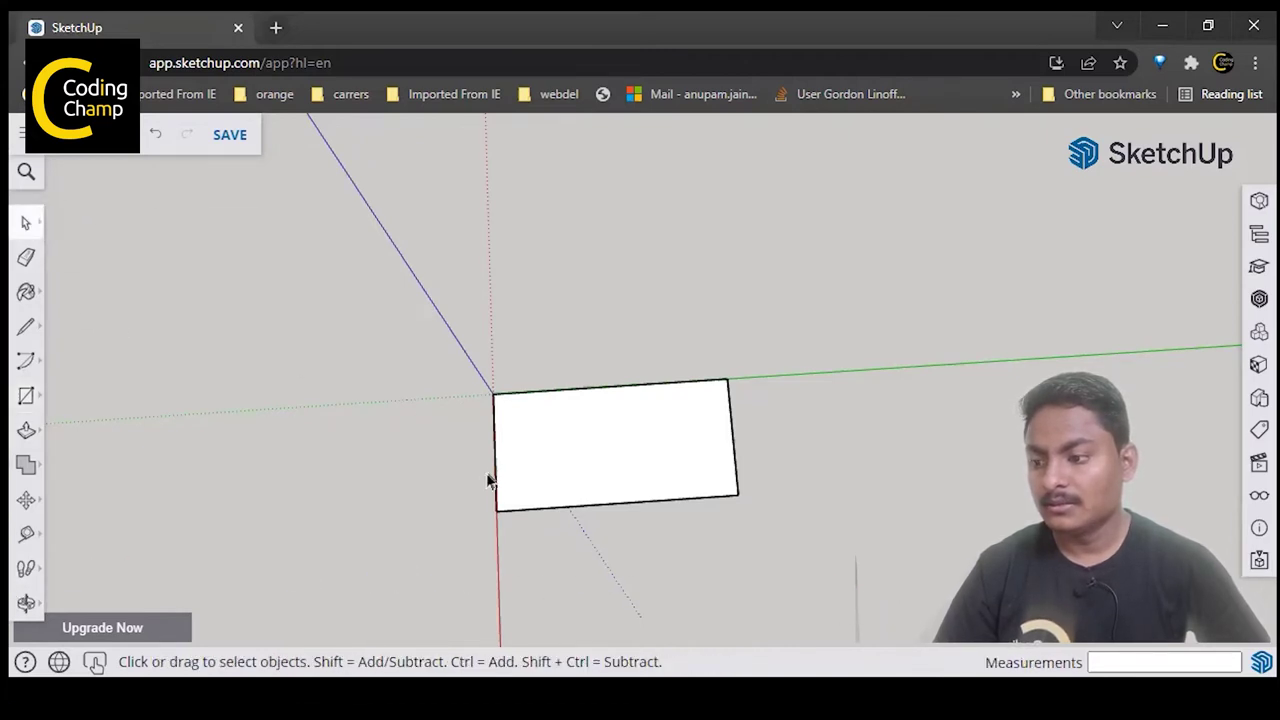
pyautogui.click(26, 533)
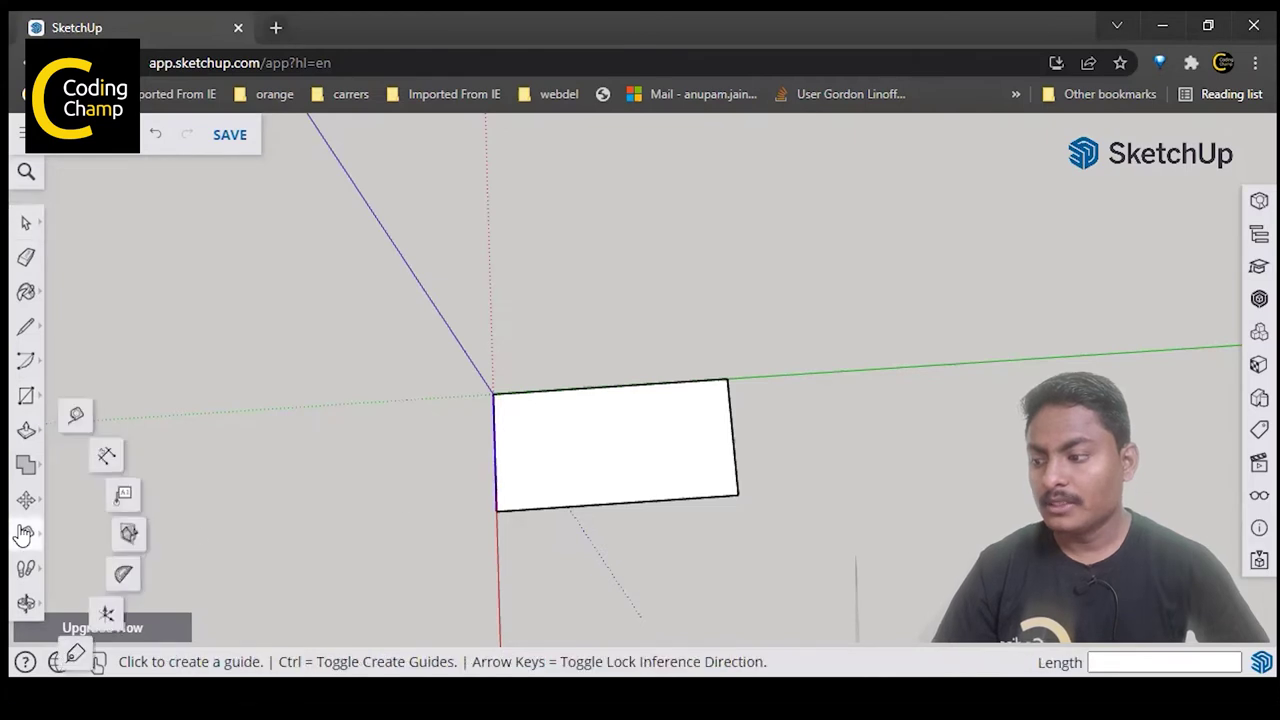
pyautogui.click(107, 459)
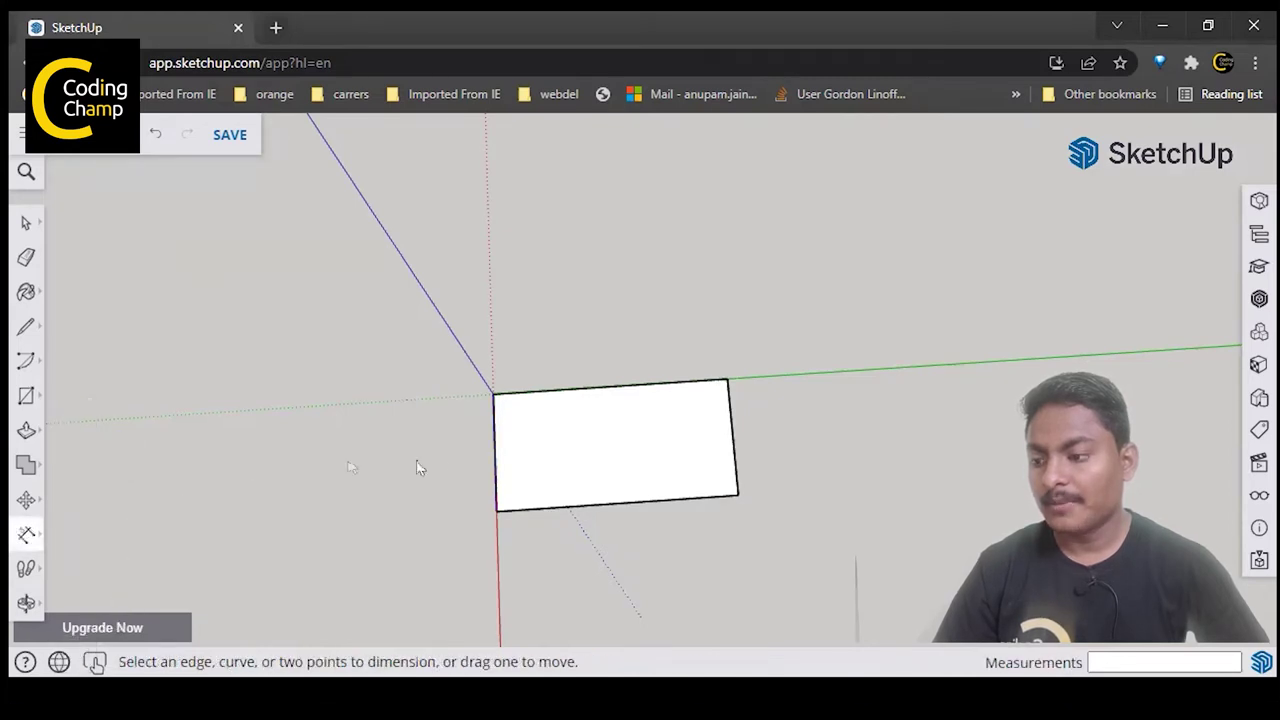
pyautogui.click(493, 395)
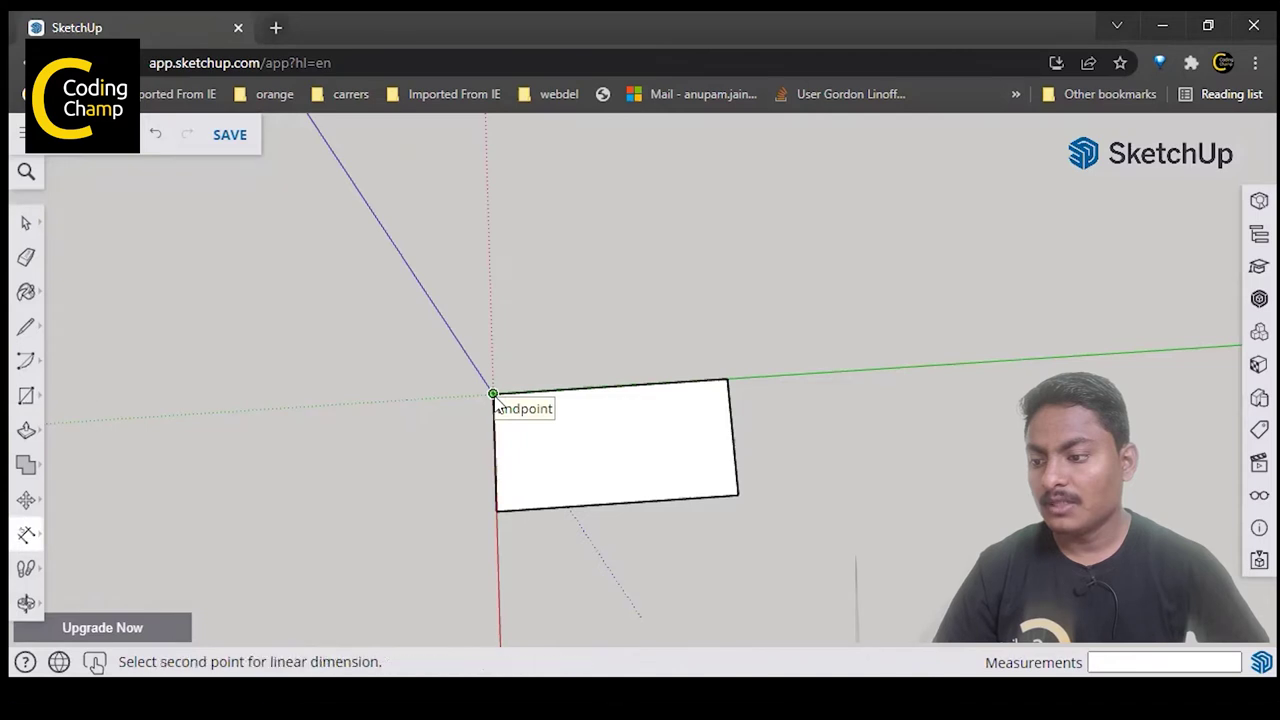
pyautogui.click(496, 511)
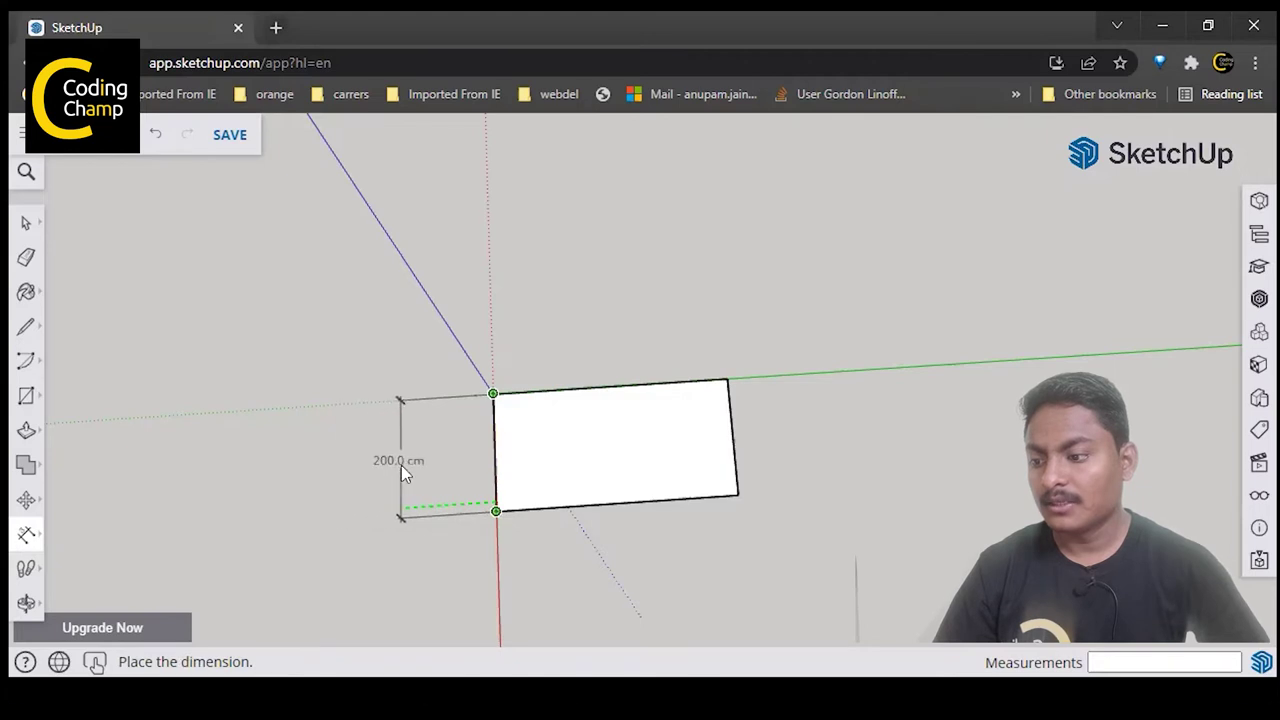
pyautogui.click(401, 472)
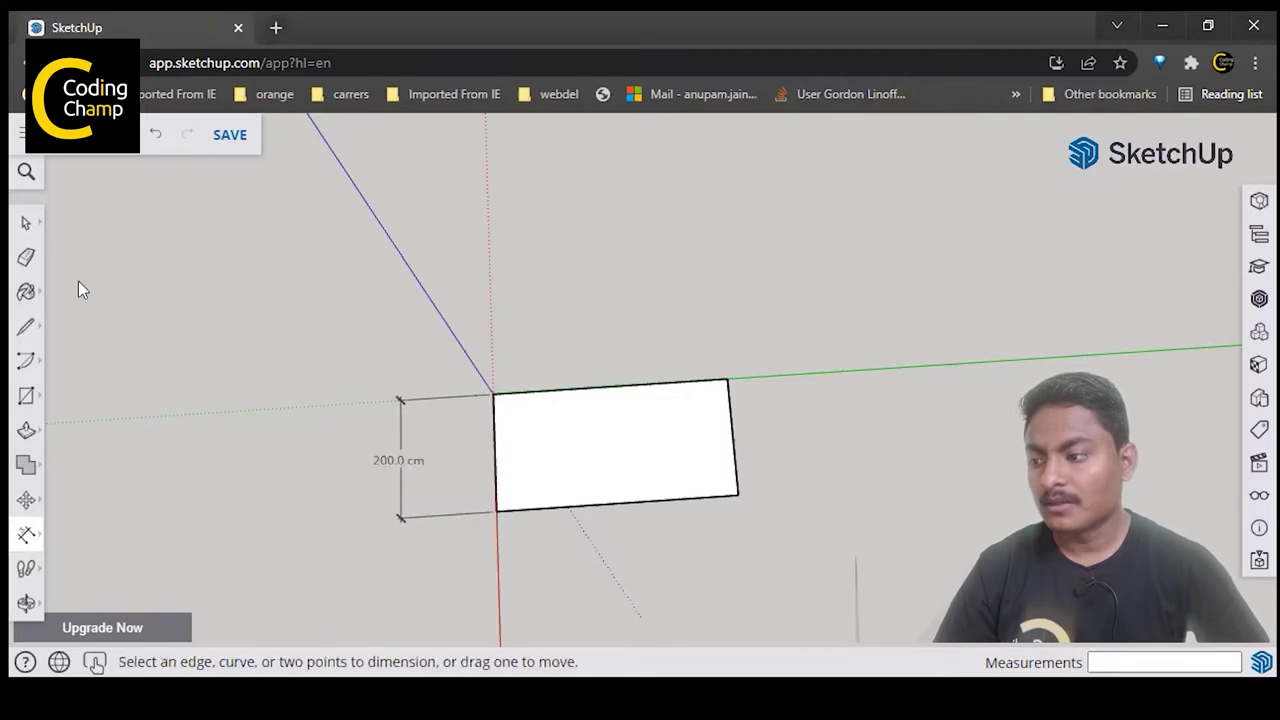
# - Add a 400.0 cm dimension along the rectangle's bottom edge
pyautogui.click(28, 224)
pyautogui.click(78, 208)
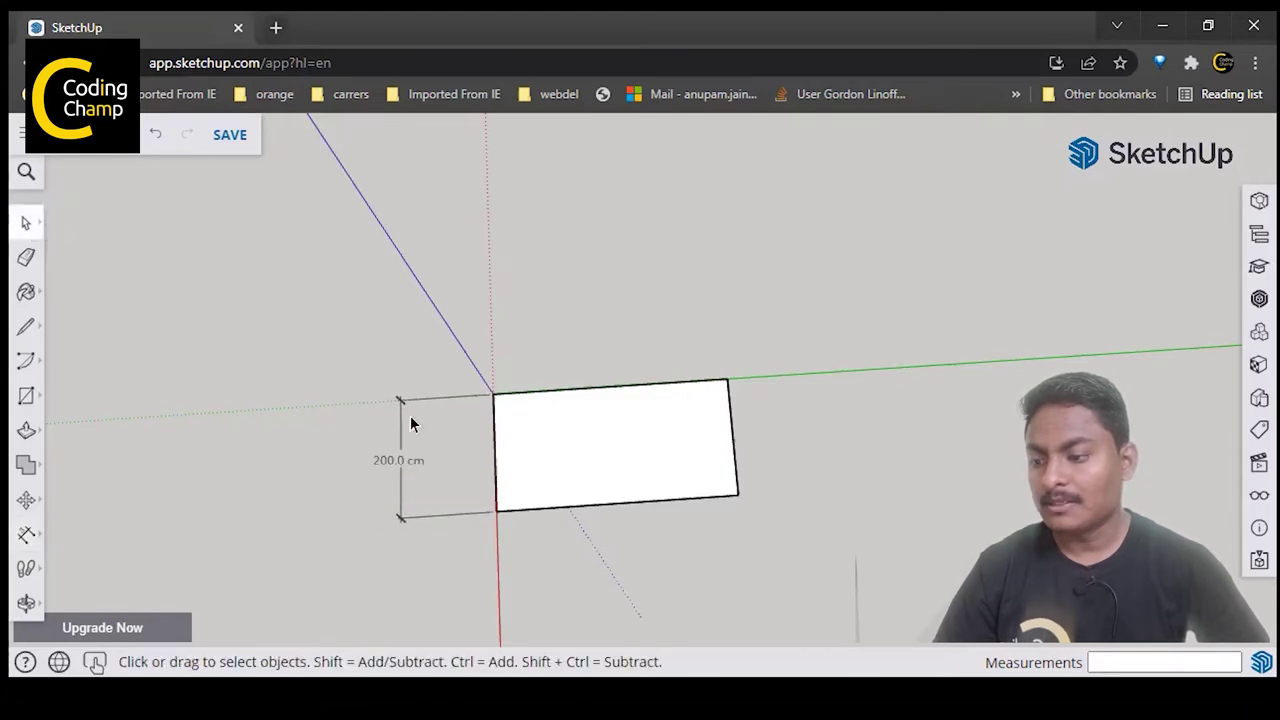
pyautogui.moveTo(731, 560); pyautogui.dragTo(651, 543, button='middle')
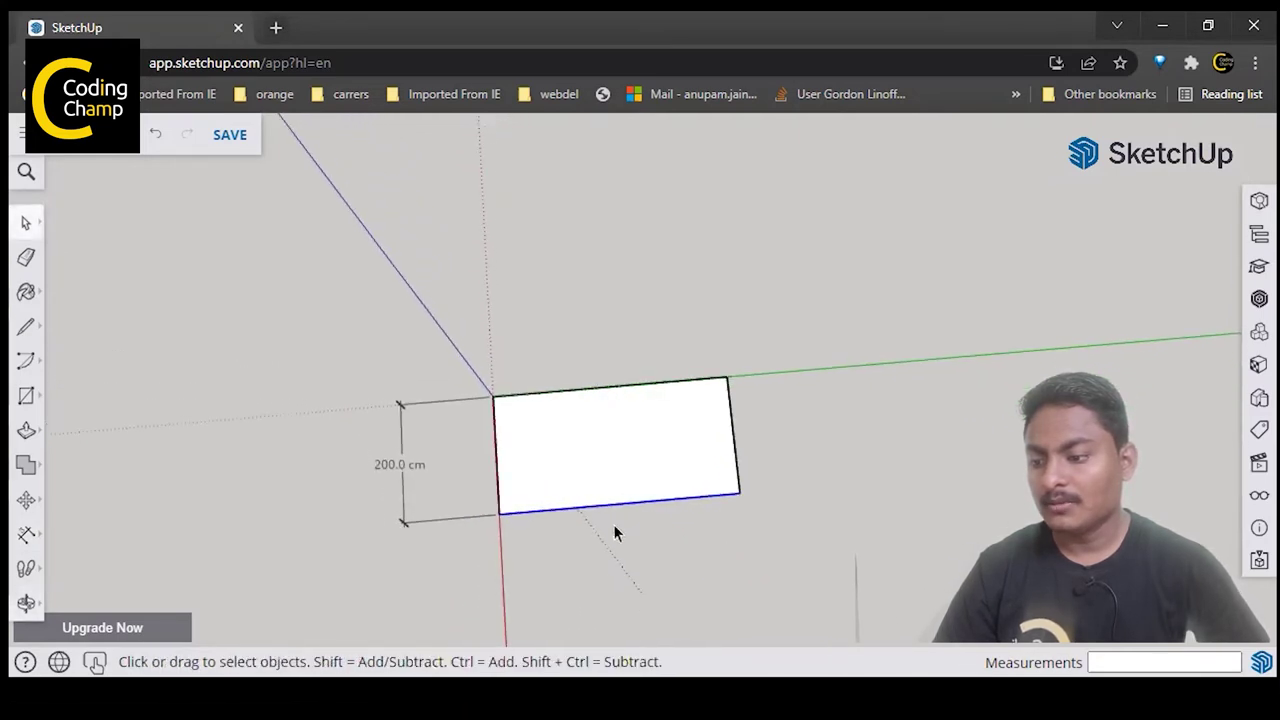
pyautogui.click(22, 537)
pyautogui.click(18, 538)
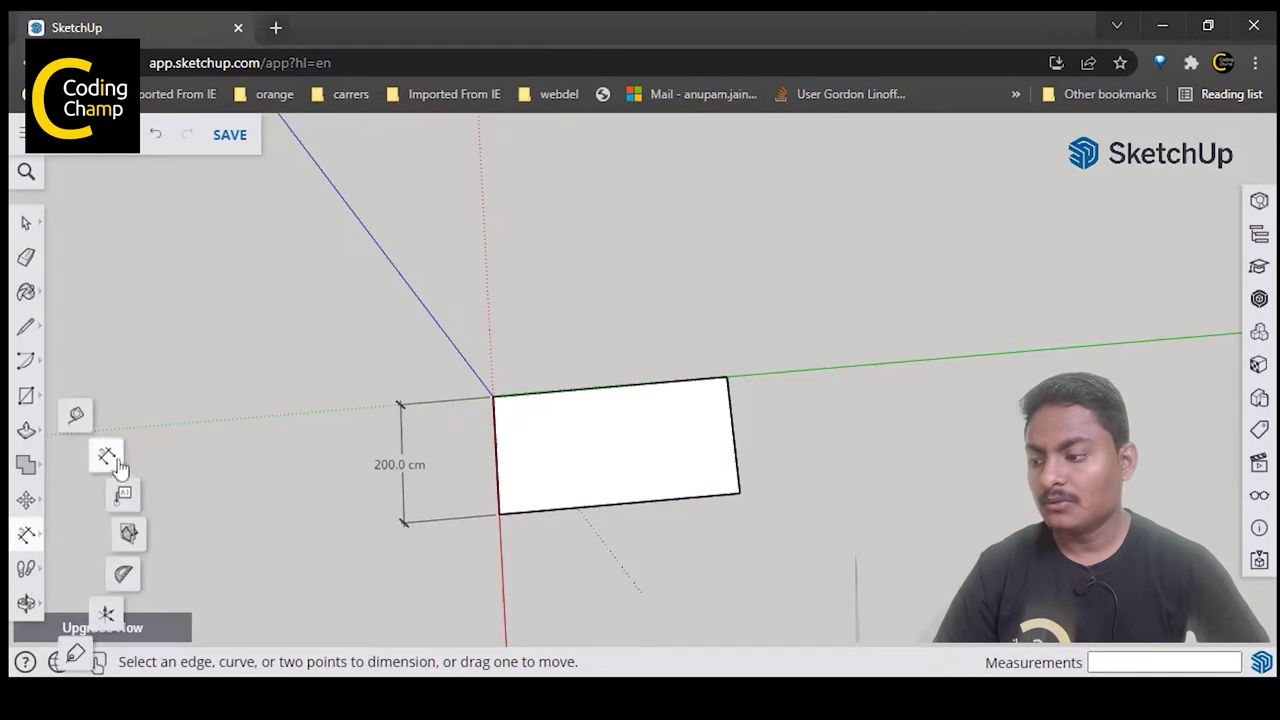
pyautogui.click(499, 515)
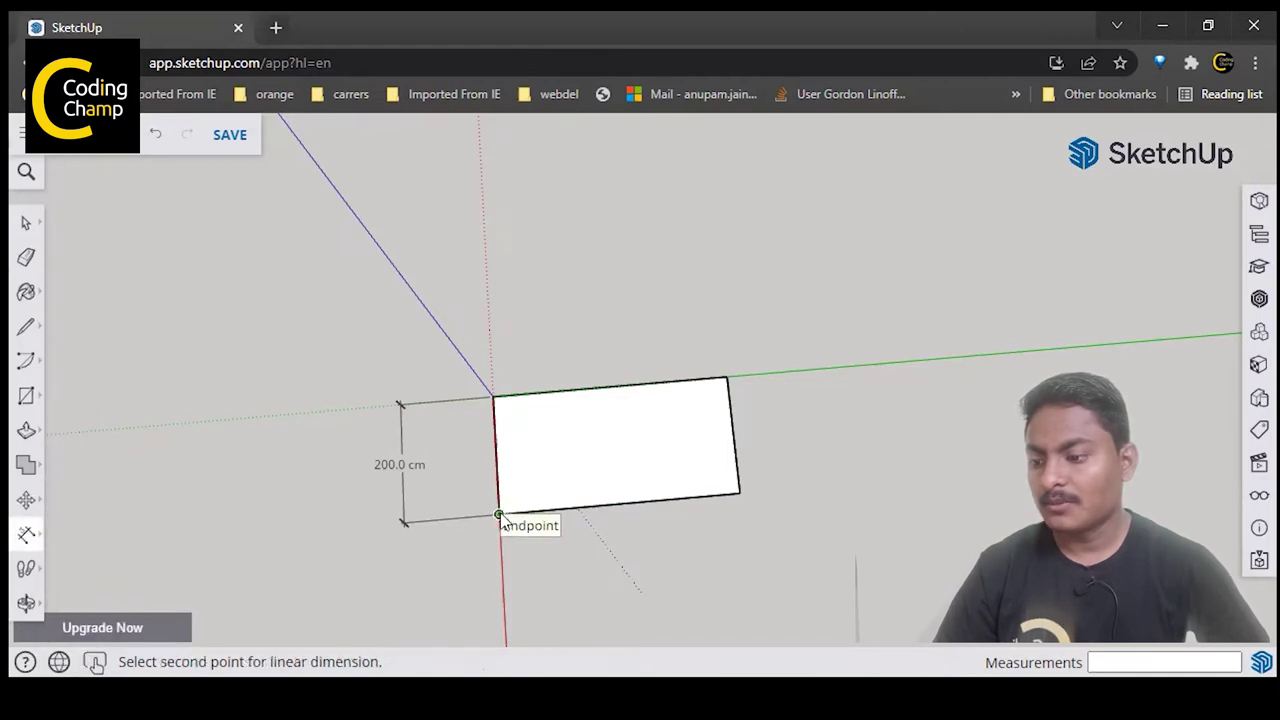
pyautogui.click(740, 493)
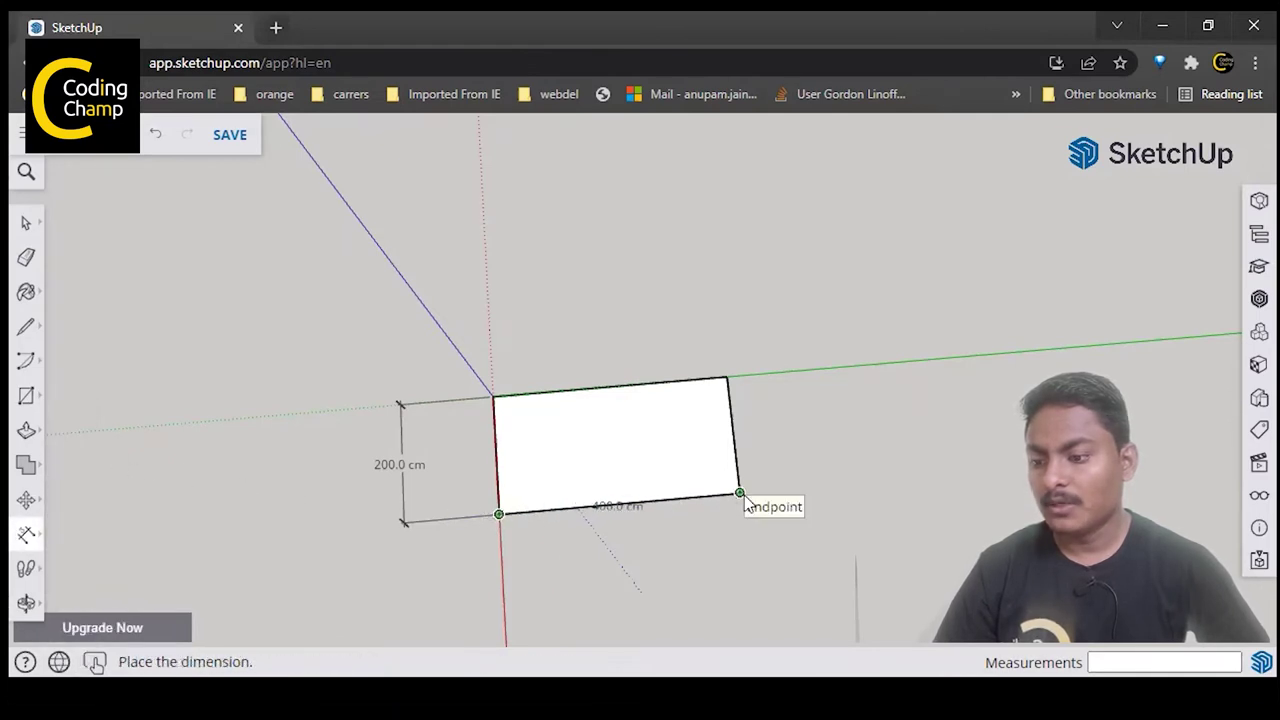
pyautogui.click(684, 557)
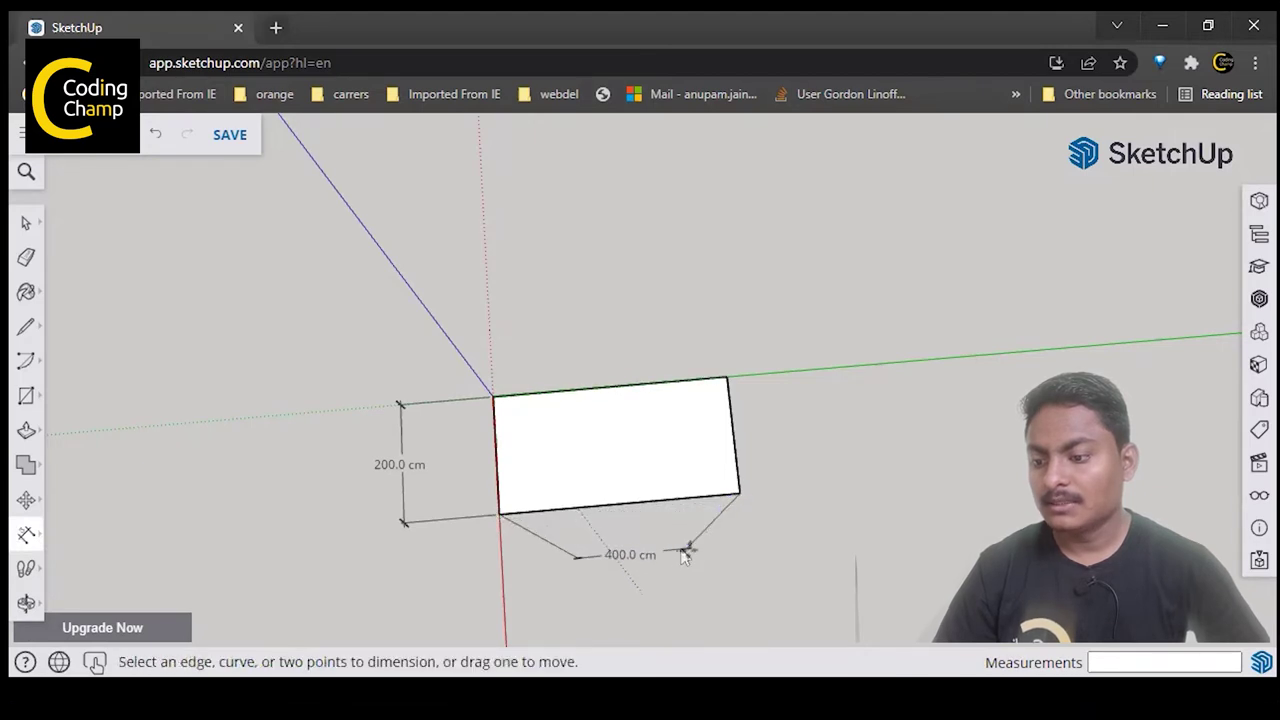
pyautogui.moveTo(835, 592); pyautogui.dragTo(808, 538, button='middle')
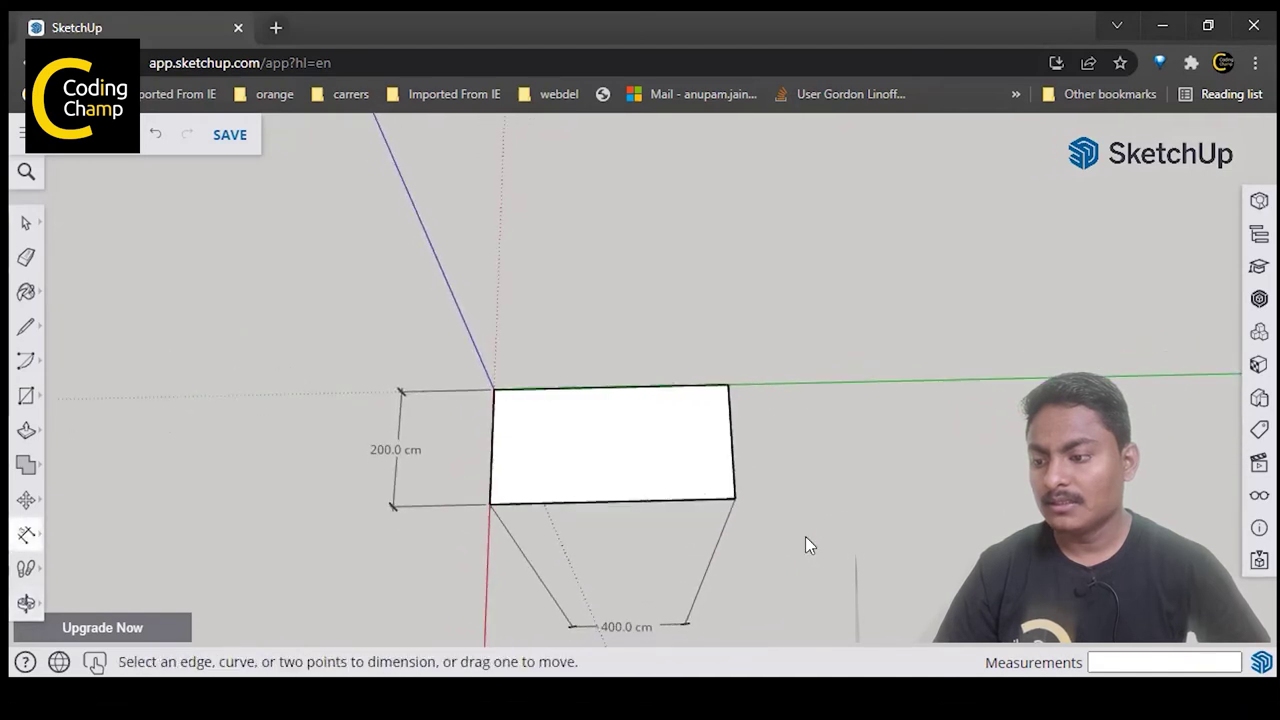
pyautogui.moveTo(880, 563); pyautogui.dragTo(945, 649, button='middle')
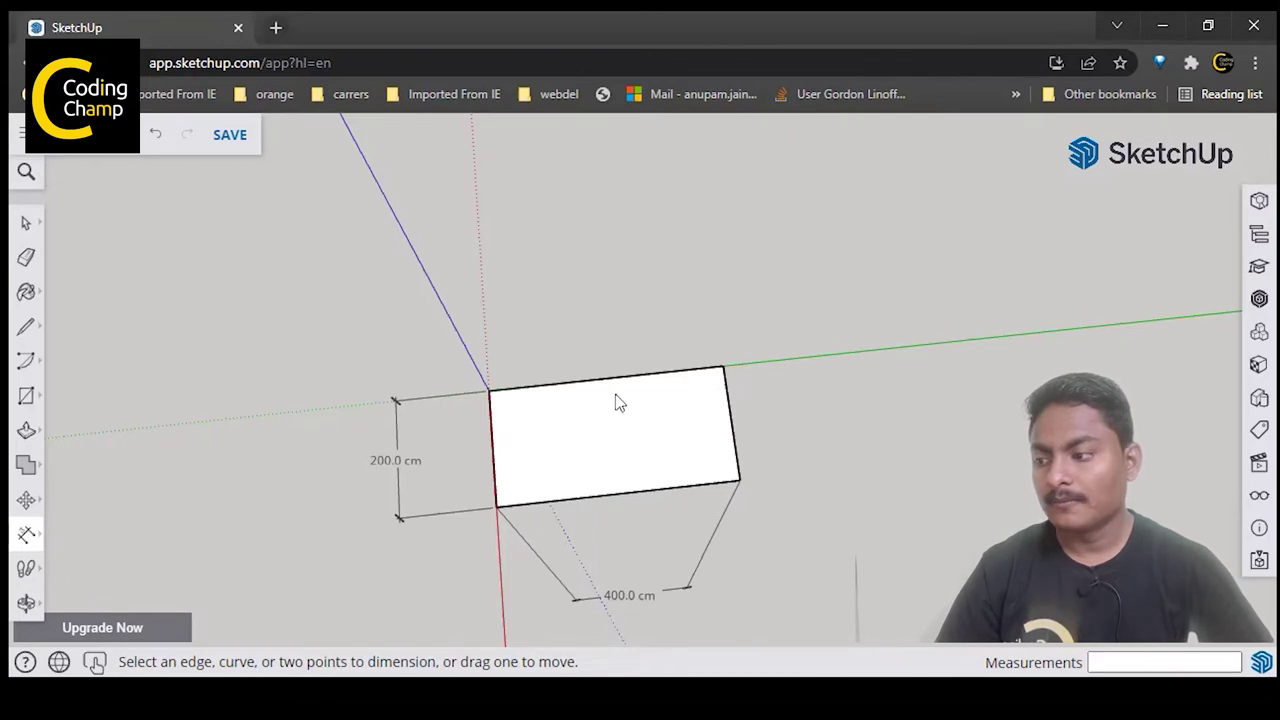
pyautogui.click(22, 432)
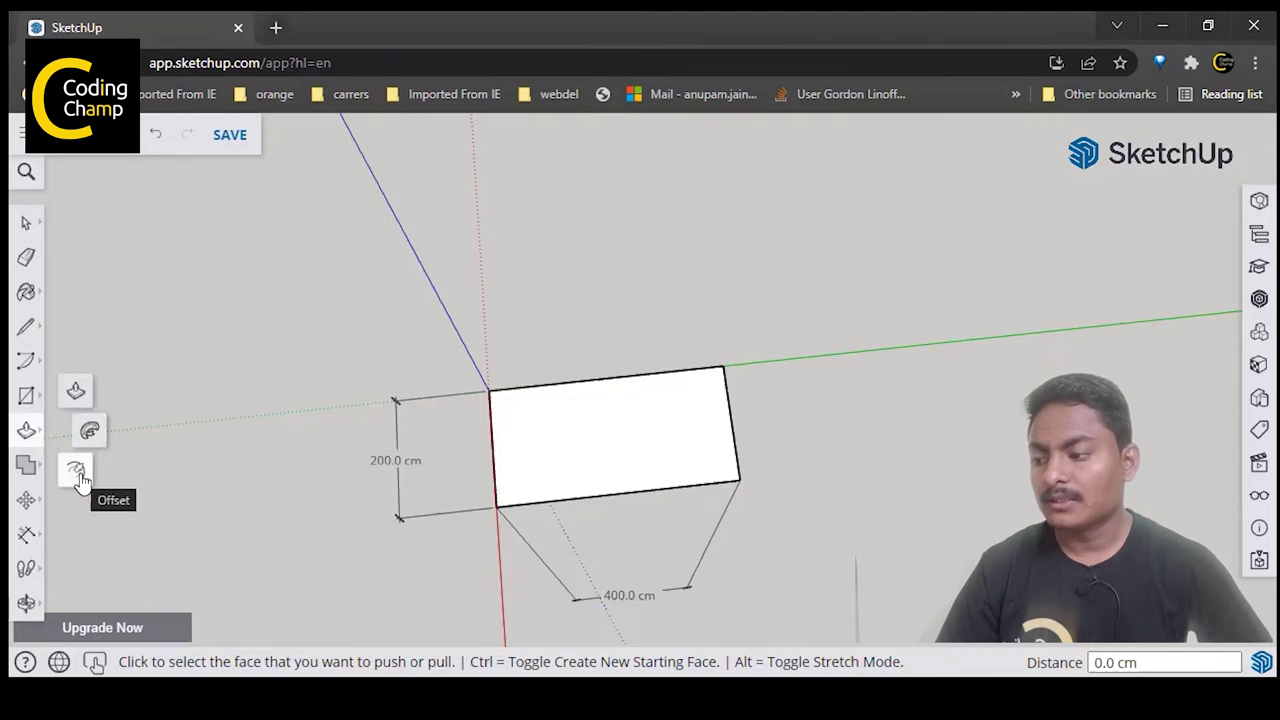
# - Offset the rectangle's face inward about 18.7 cm to form an inner outline
pyautogui.click(80, 478)
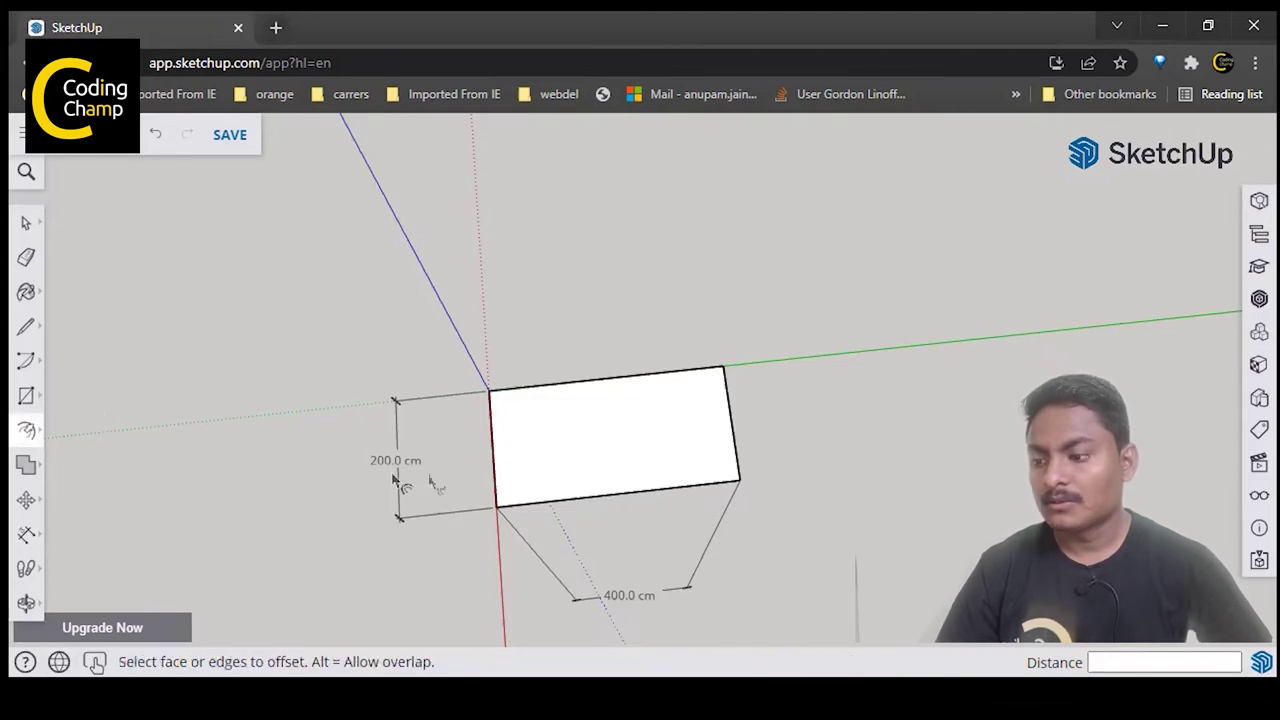
pyautogui.click(493, 437)
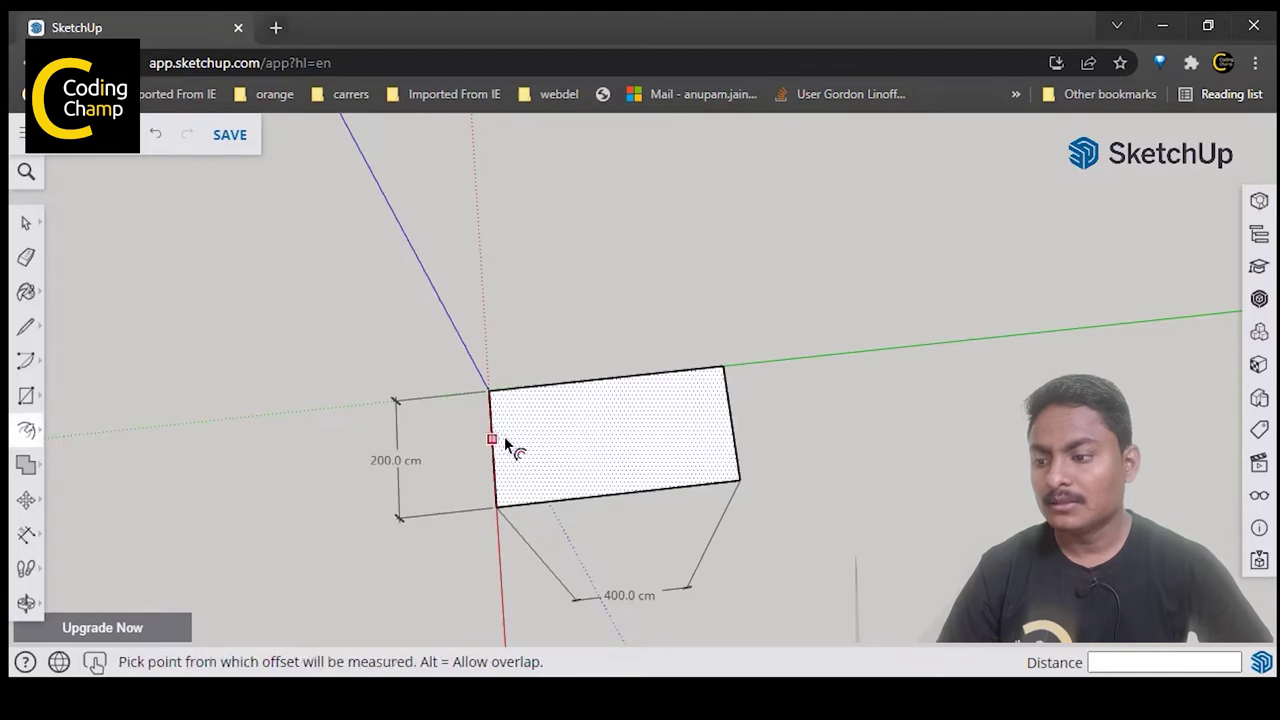
pyautogui.click(573, 443)
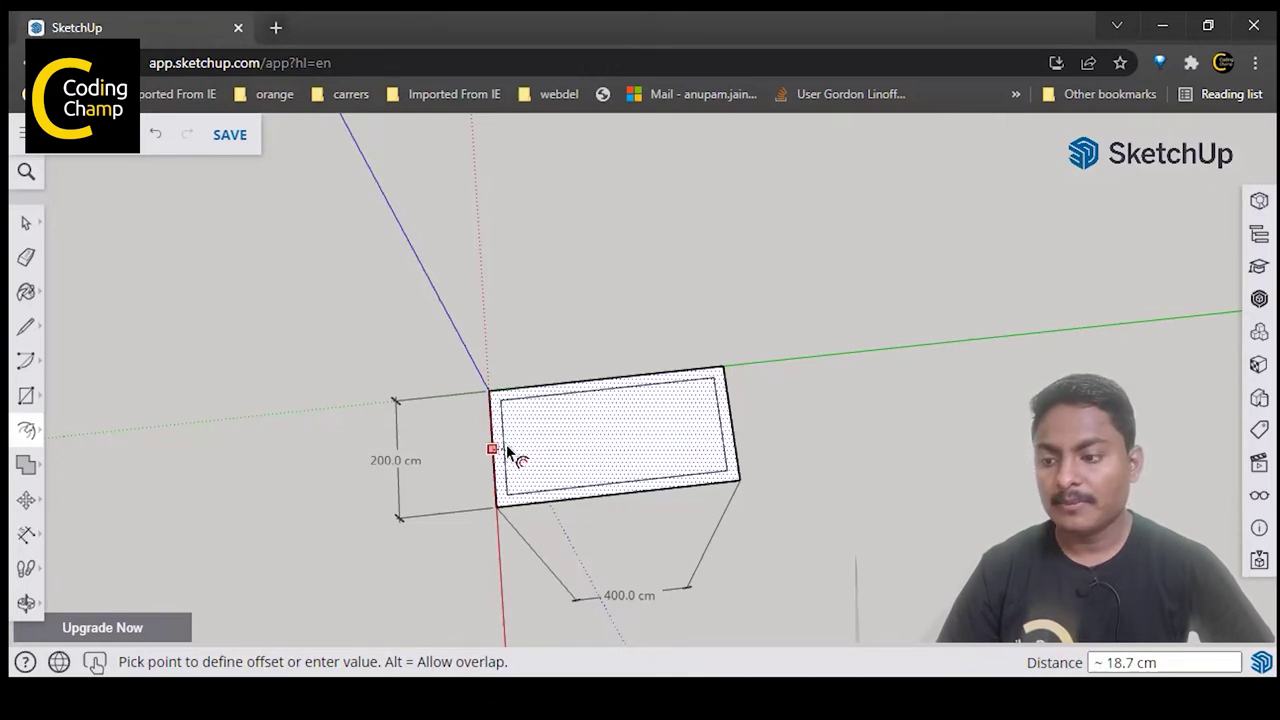
pyautogui.click(506, 444)
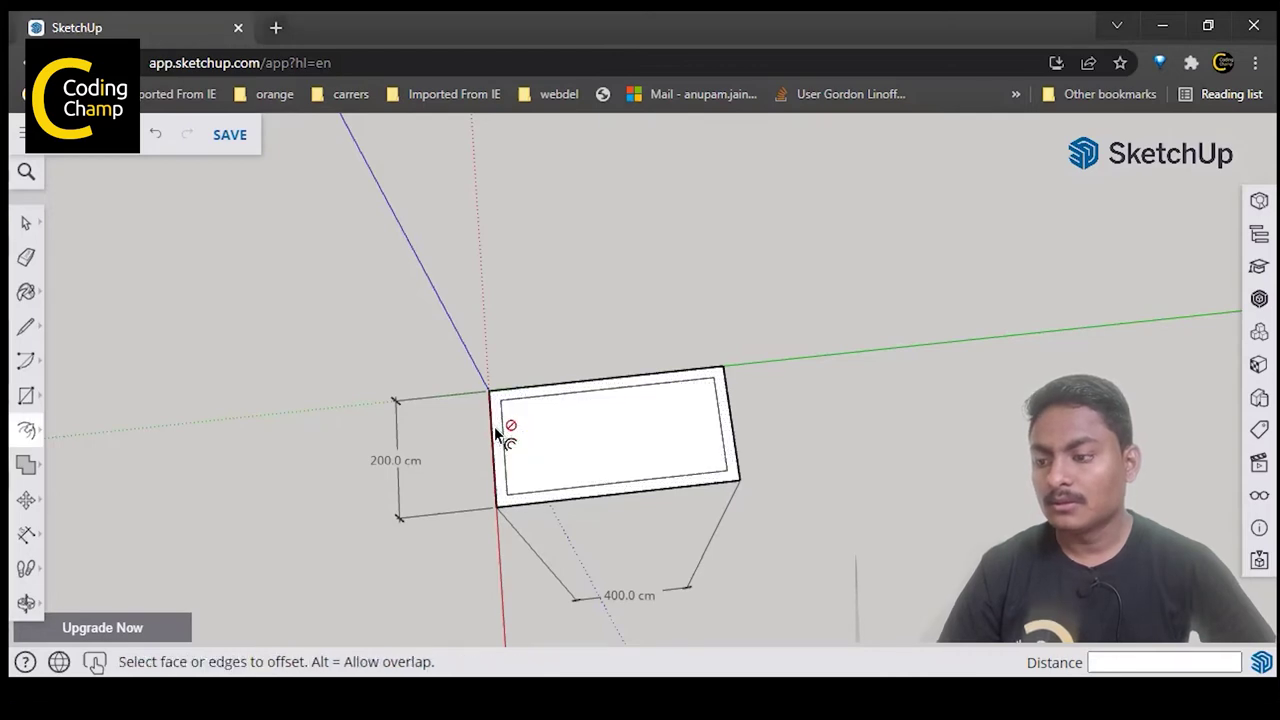
pyautogui.click(502, 426)
pyautogui.moveTo(737, 443); pyautogui.dragTo(957, 408, button='middle')
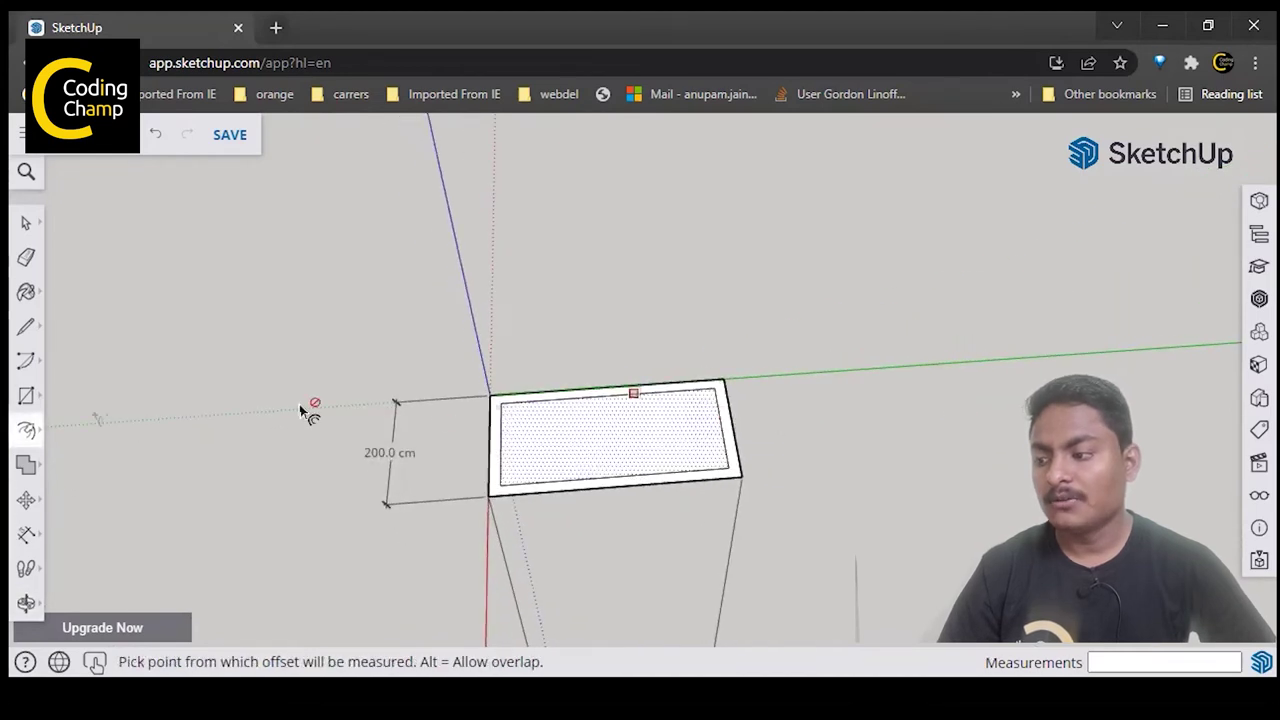
# - Push/Pull the border ring up 200.0 cm into the tank's walls
pyautogui.click(26, 430)
pyautogui.click(75, 393)
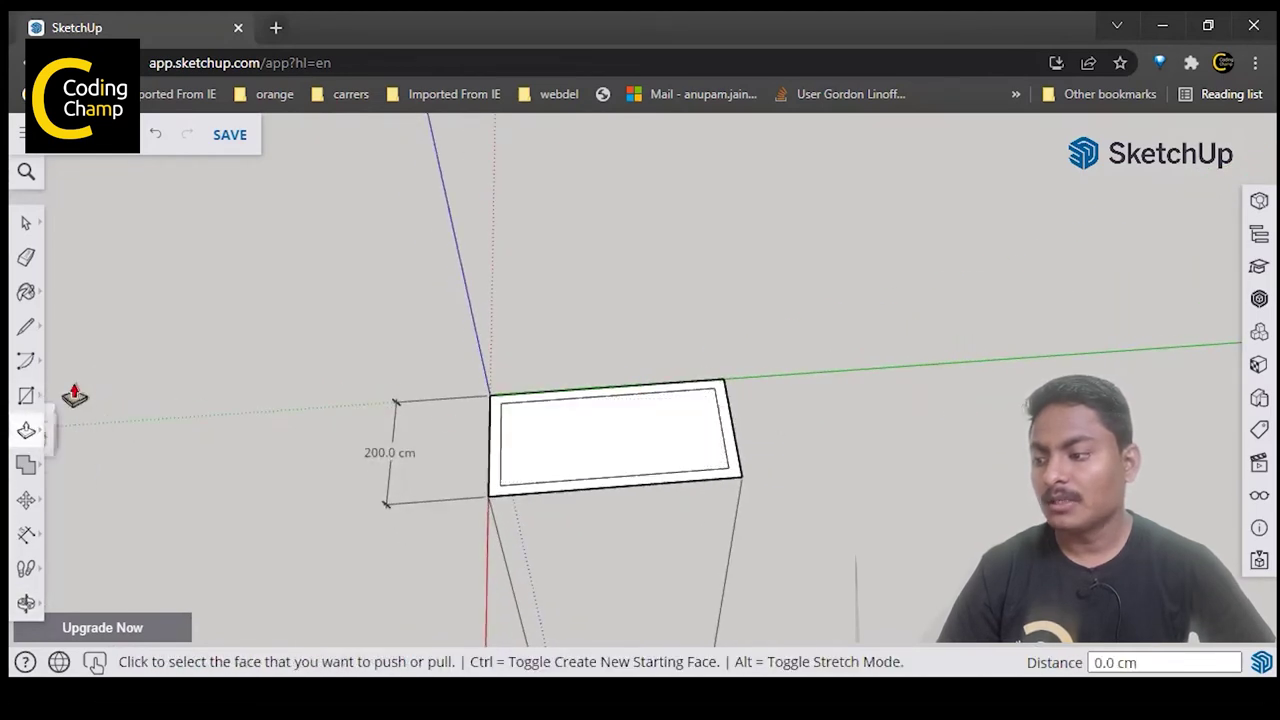
pyautogui.click(494, 476)
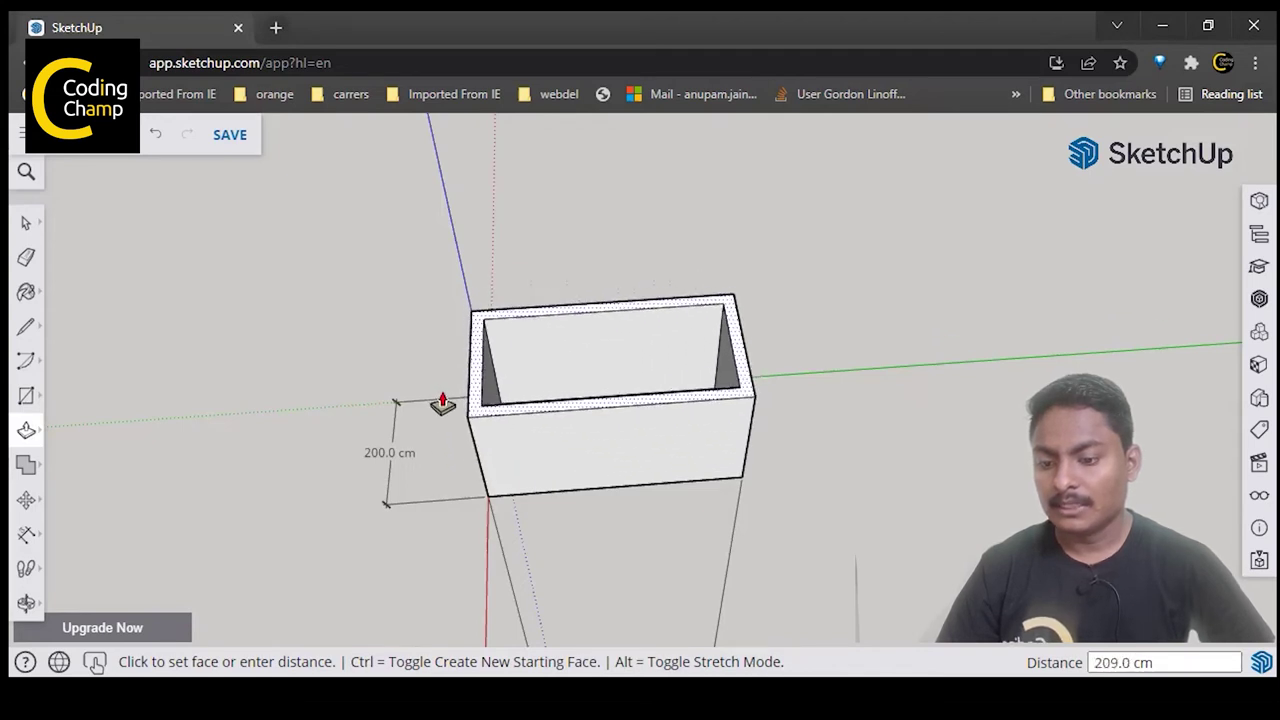
pyautogui.click(443, 405)
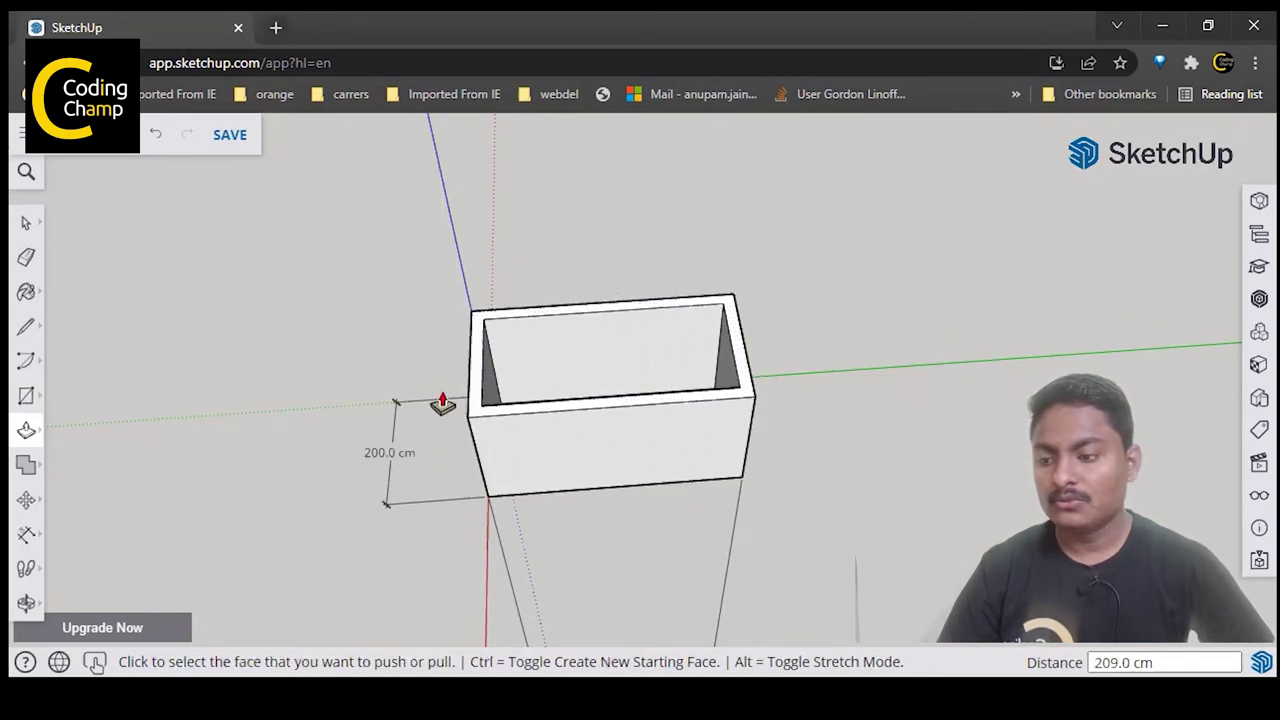
pyautogui.write('20')
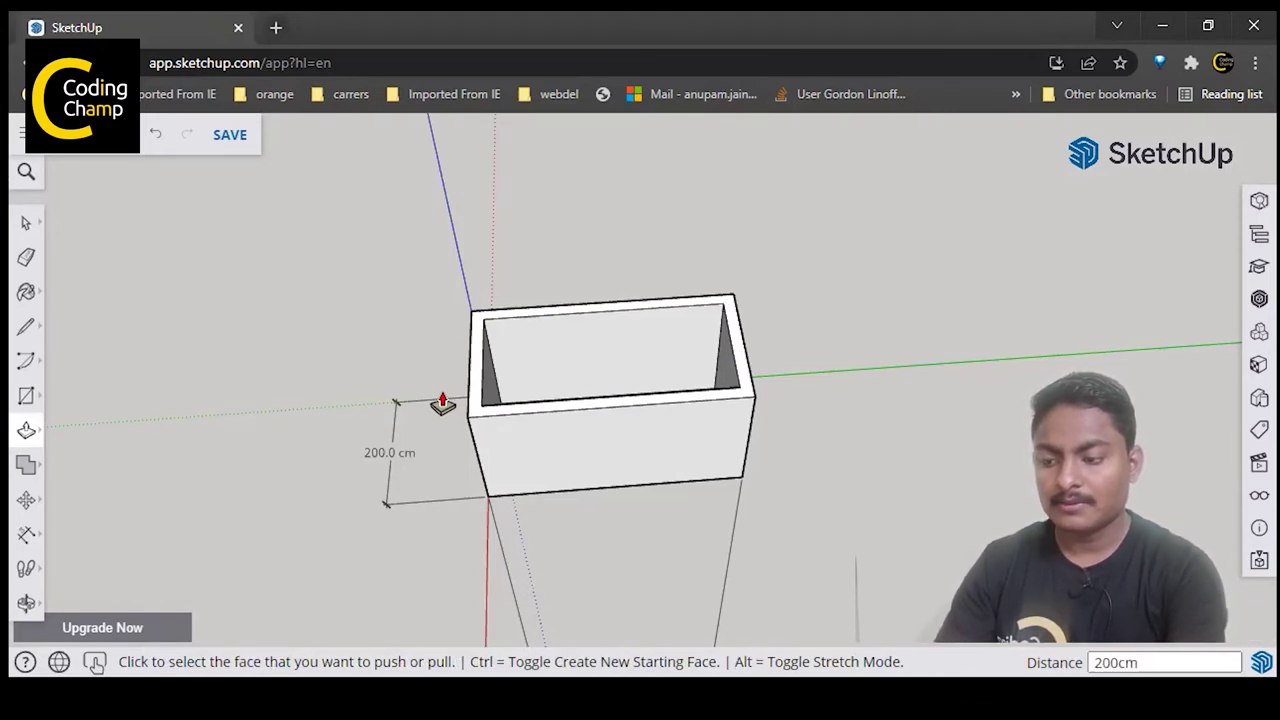
pyautogui.write('0.0 cm')
pyautogui.press('Return')
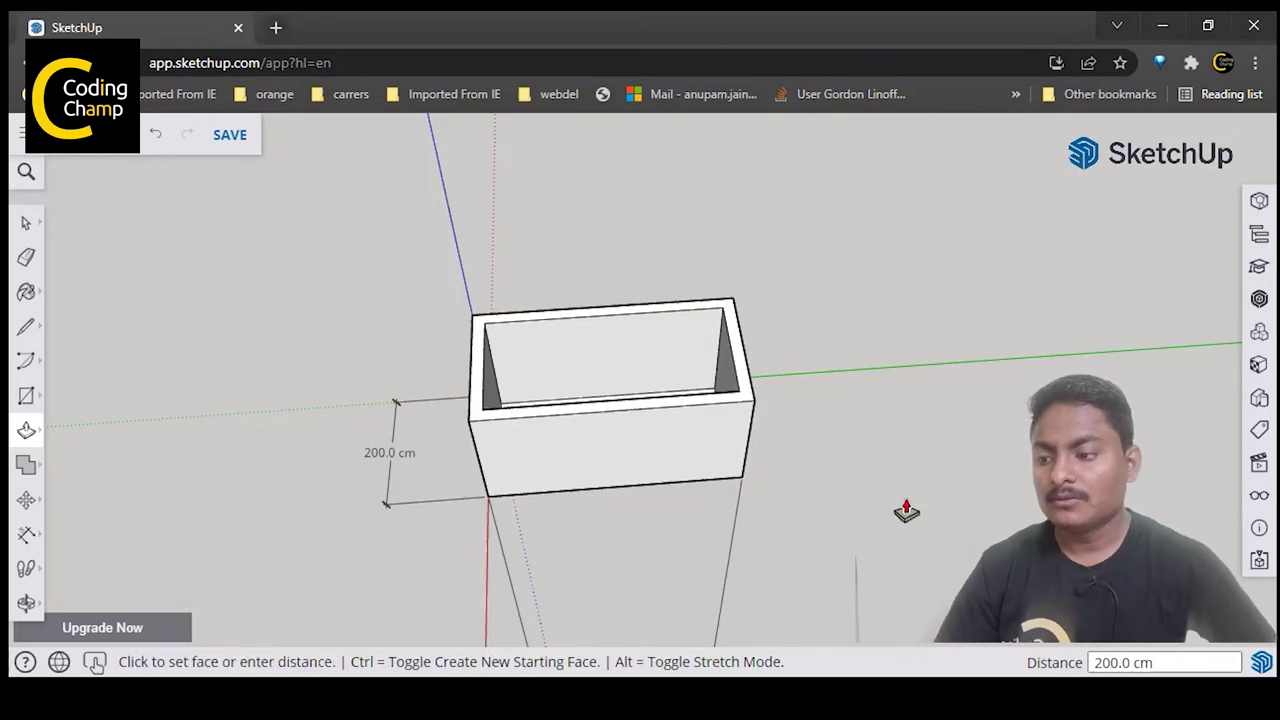
pyautogui.moveTo(917, 511); pyautogui.dragTo(987, 472, button='middle')
pyautogui.moveTo(654, 250); pyautogui.dragTo(837, 237)
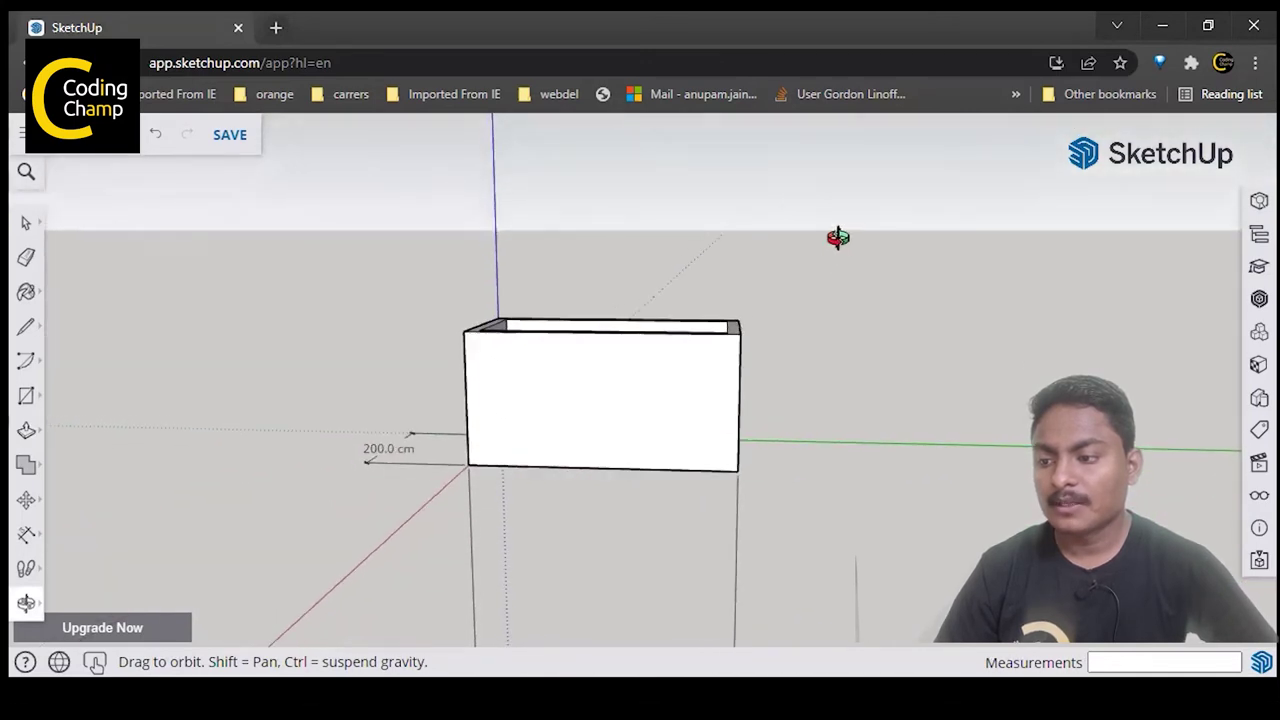
pyautogui.press('p')
pyautogui.press('space')
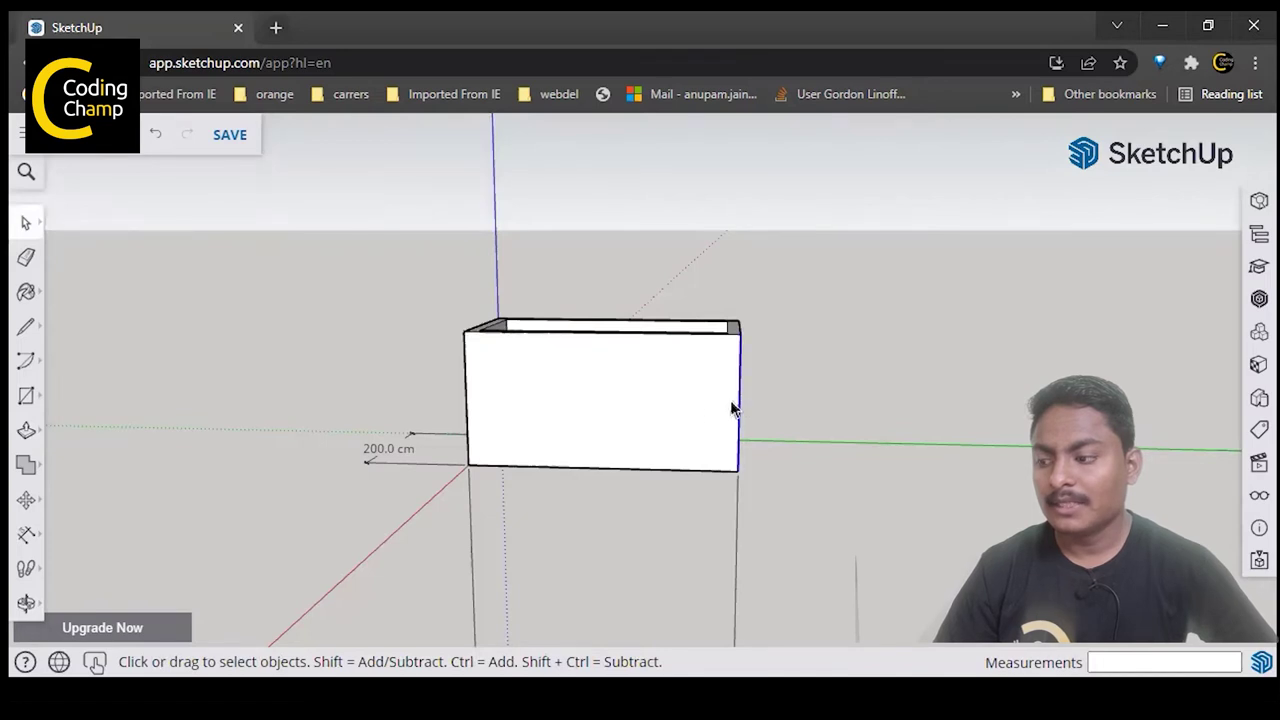
pyautogui.click(27, 538)
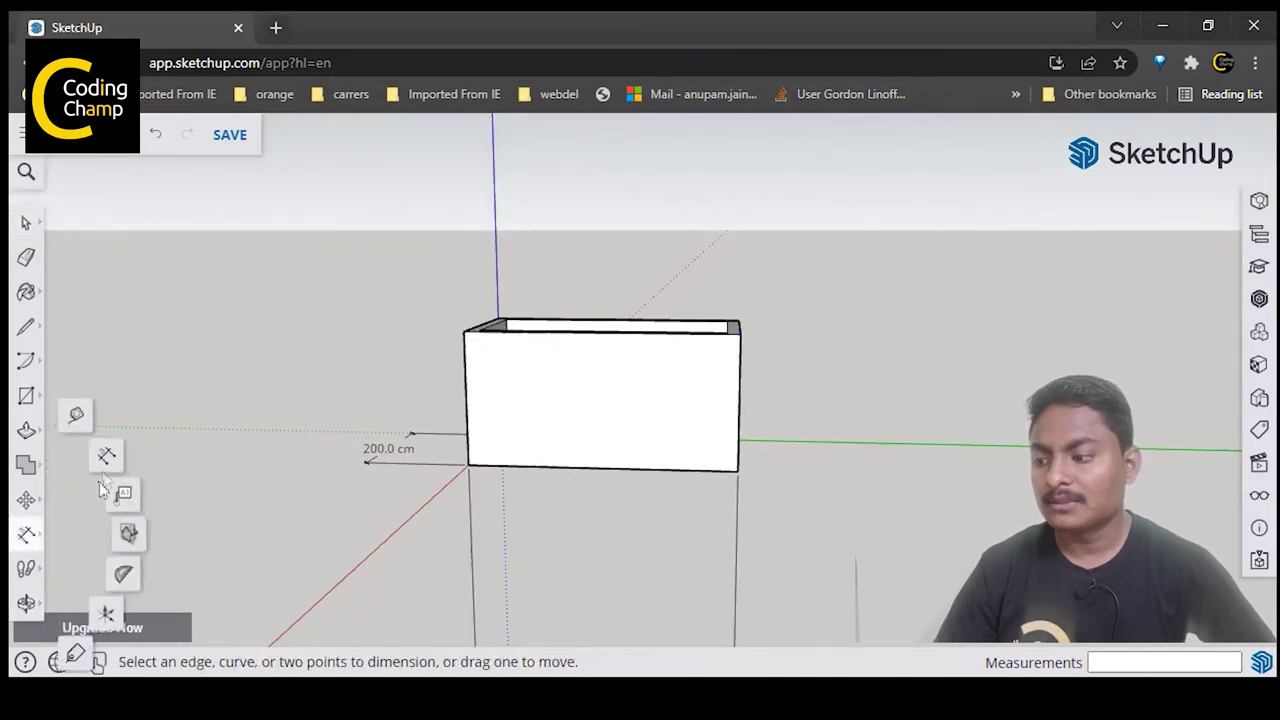
pyautogui.click(108, 457)
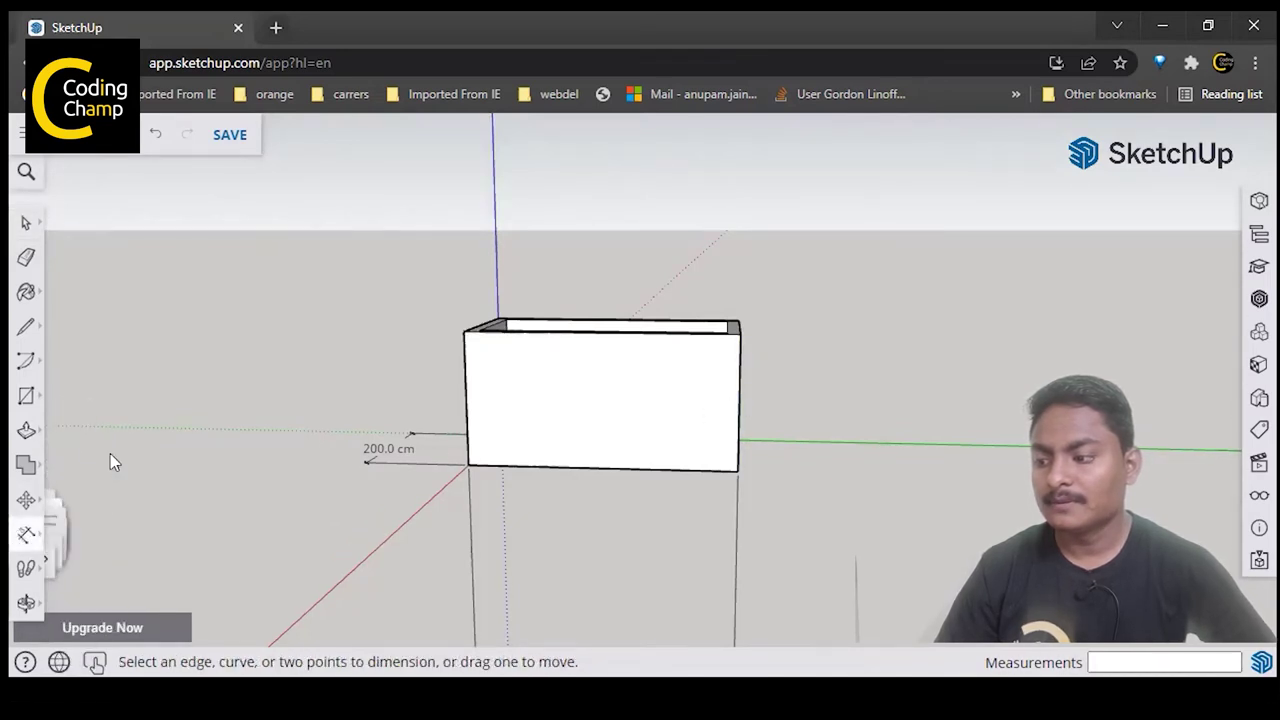
# - Dimension the right wall's height at 200.0 cm, then orbit to look into the box
pyautogui.click(740, 334)
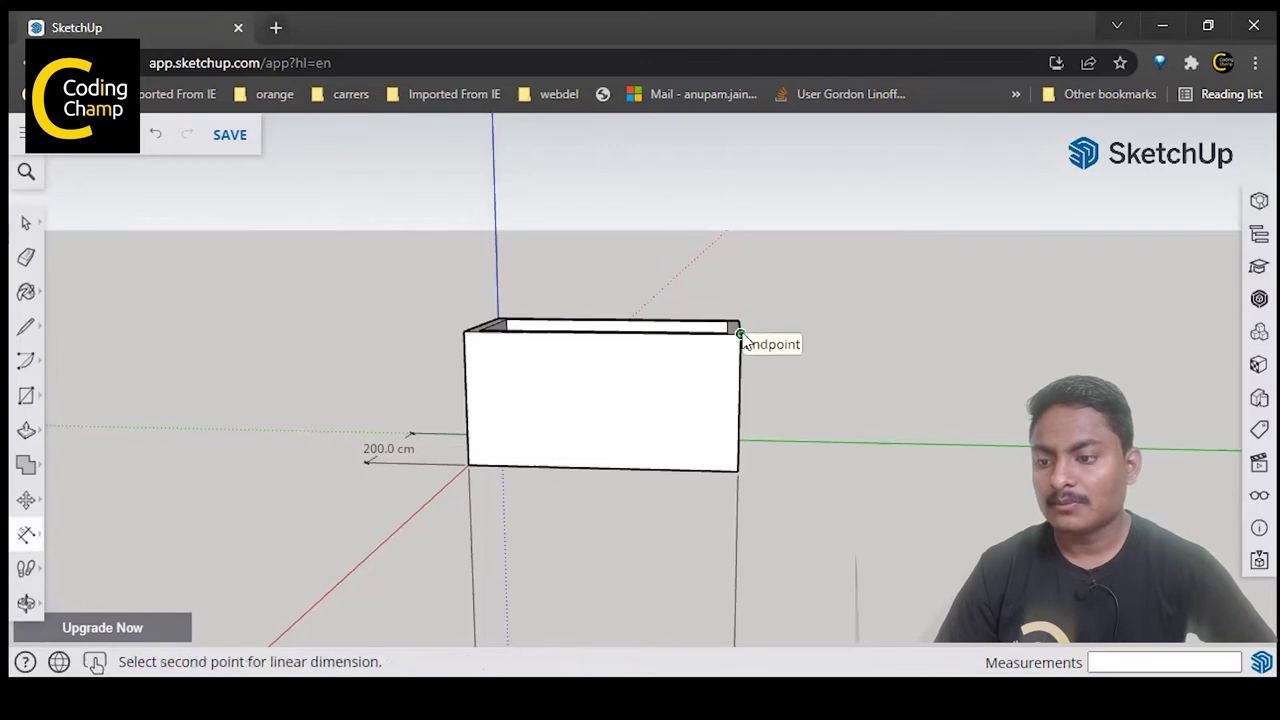
pyautogui.click(738, 471)
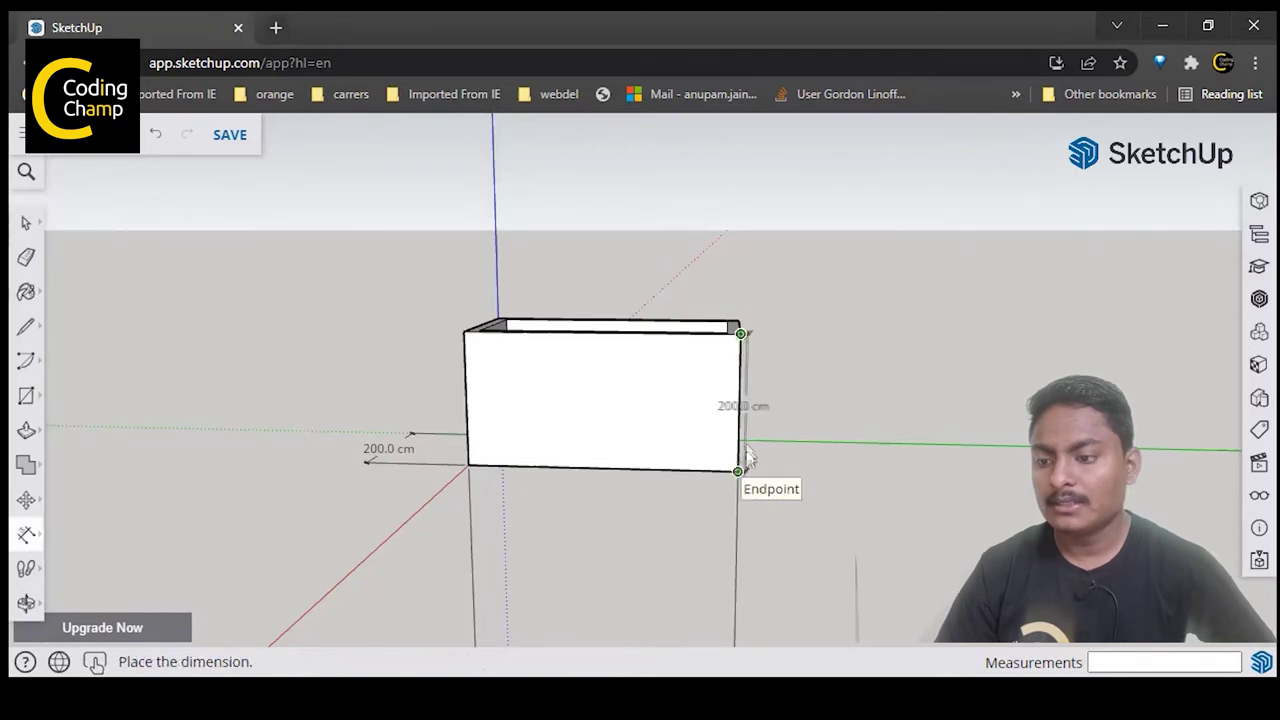
pyautogui.click(869, 428)
pyautogui.press('o')
pyautogui.moveTo(957, 529); pyautogui.dragTo(1025, 472)
pyautogui.moveTo(1025, 472); pyautogui.dragTo(974, 397, button='middle')
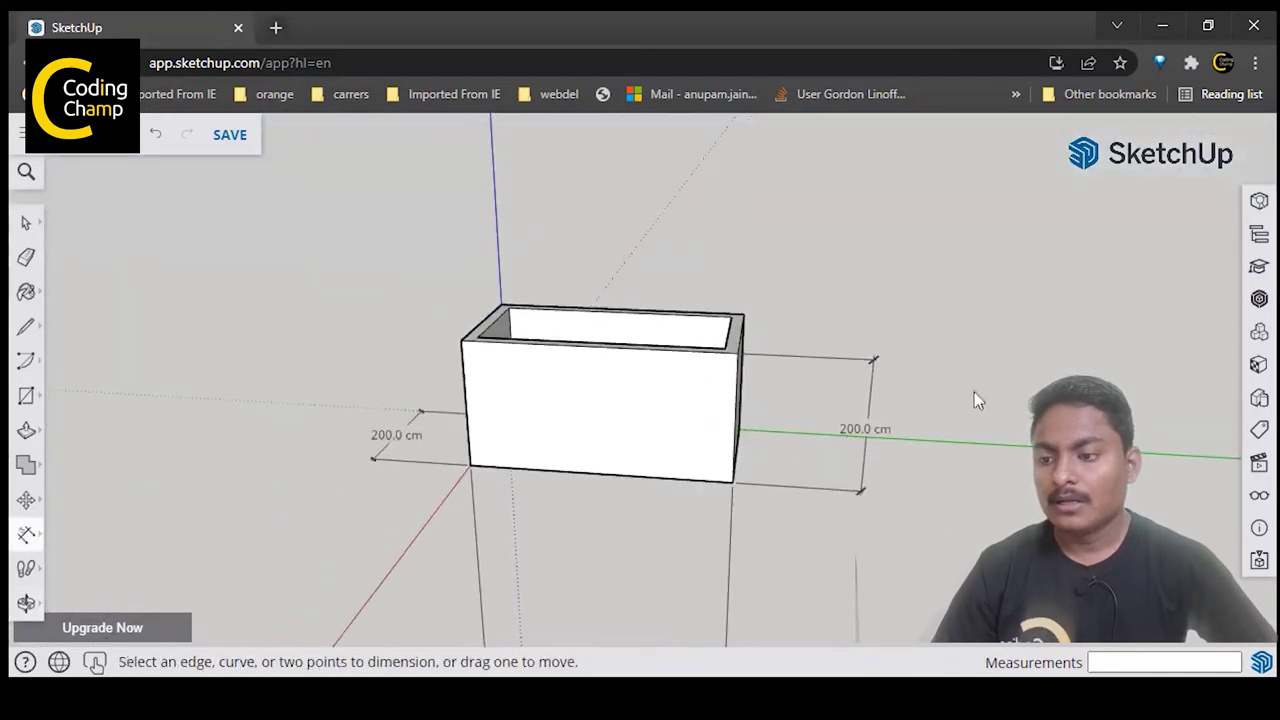
pyautogui.moveTo(946, 291); pyautogui.dragTo(631, 408, button='middle')
pyautogui.press('d')
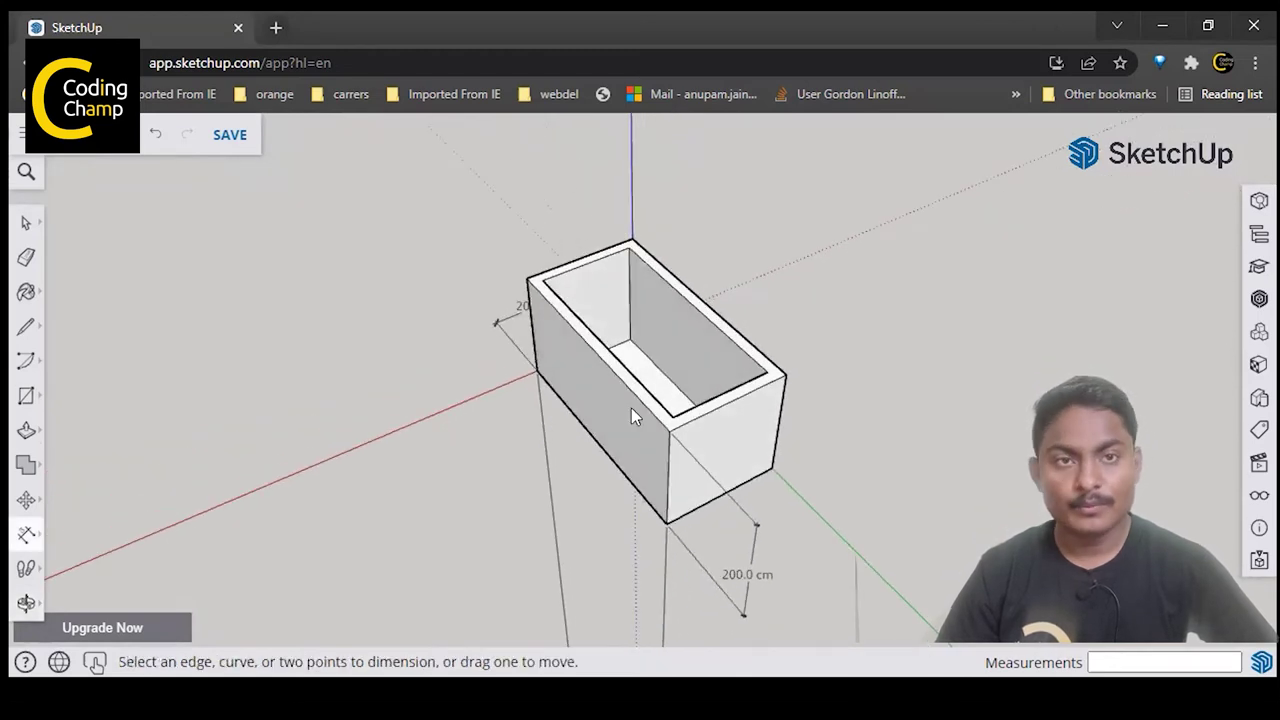
# - With the Paint Bucket, browse the materials library and expand the Water category
pyautogui.click(25, 296)
pyautogui.click(65, 276)
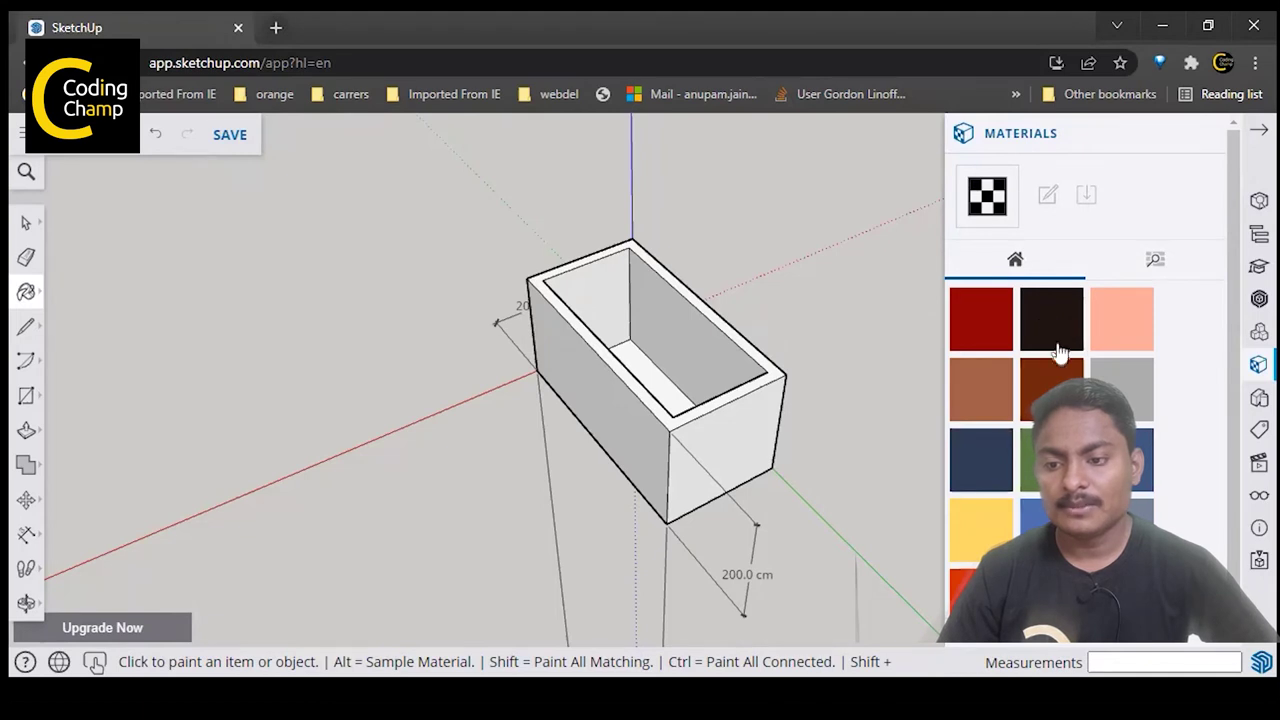
pyautogui.scroll(-1, 1060, 370)
pyautogui.click(1158, 236)
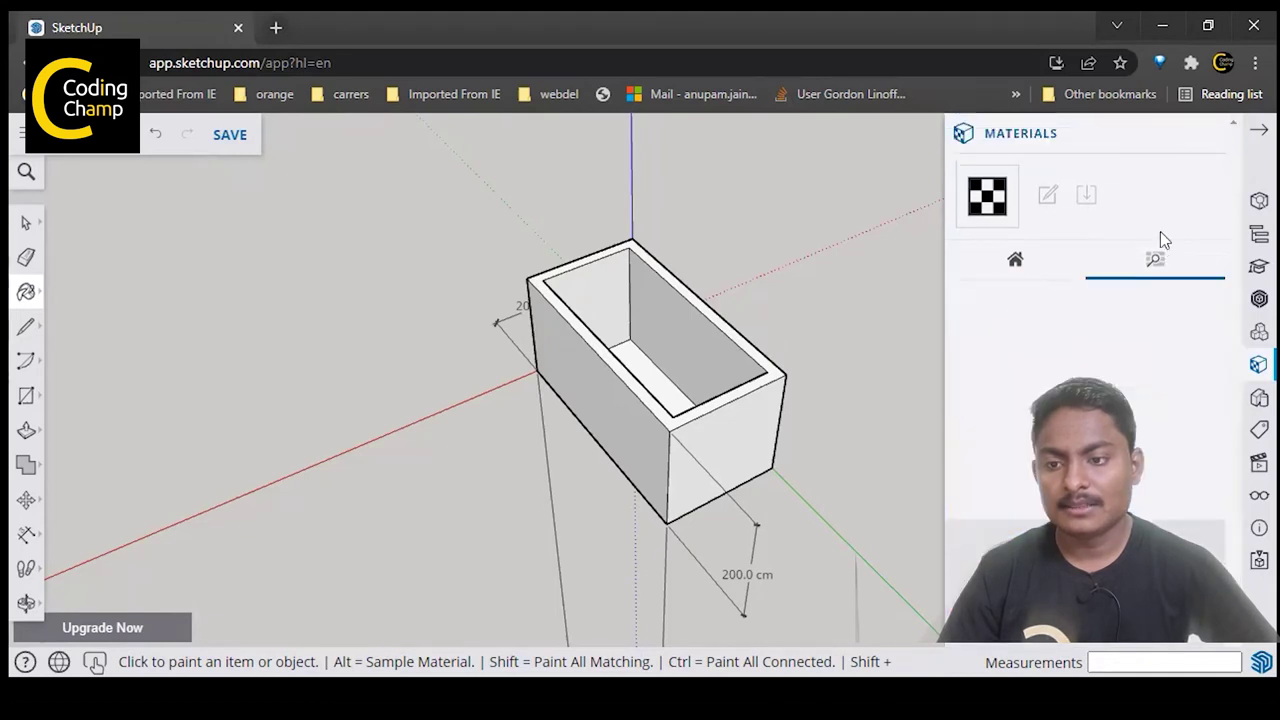
pyautogui.click(1032, 248)
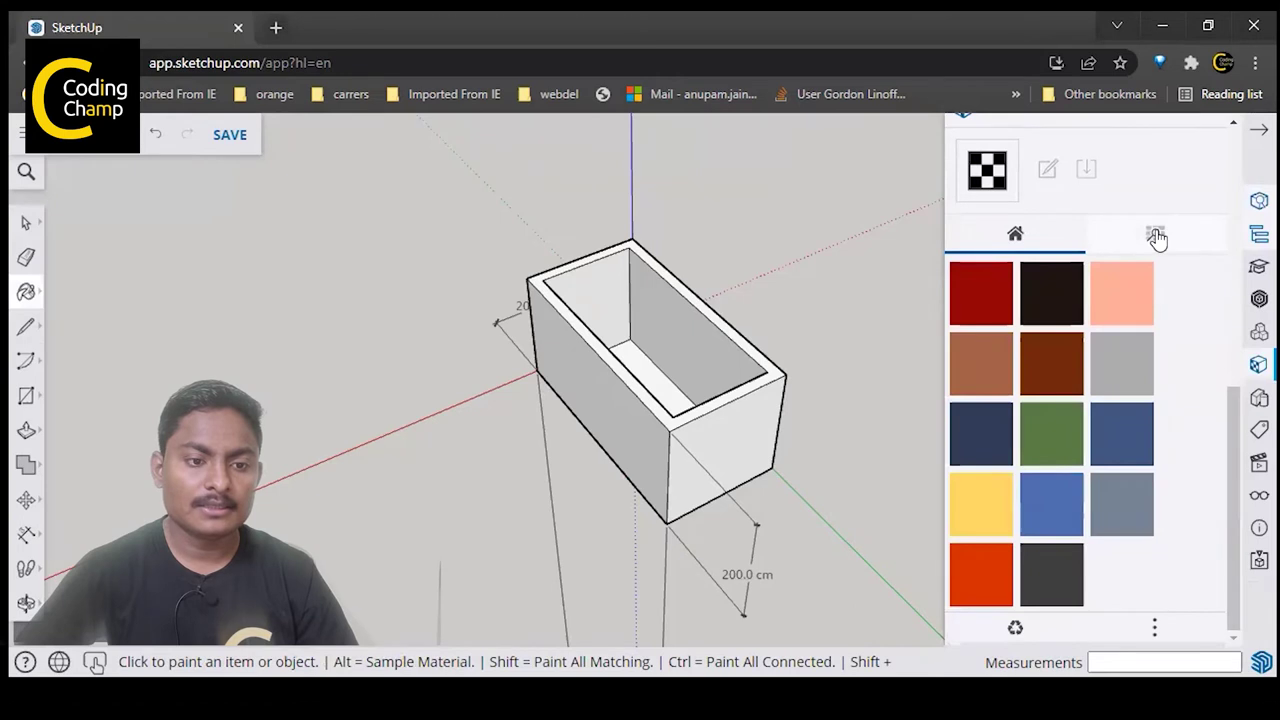
pyautogui.click(1157, 236)
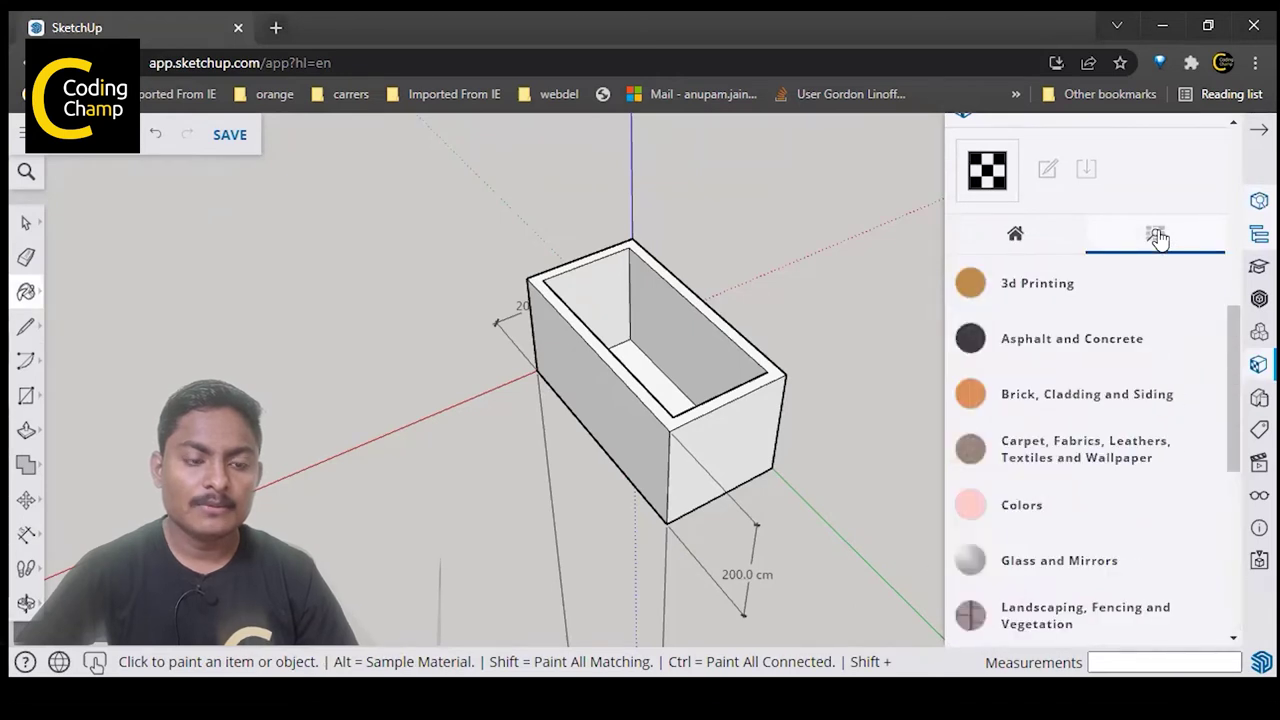
pyautogui.scroll(-5, 1088, 310)
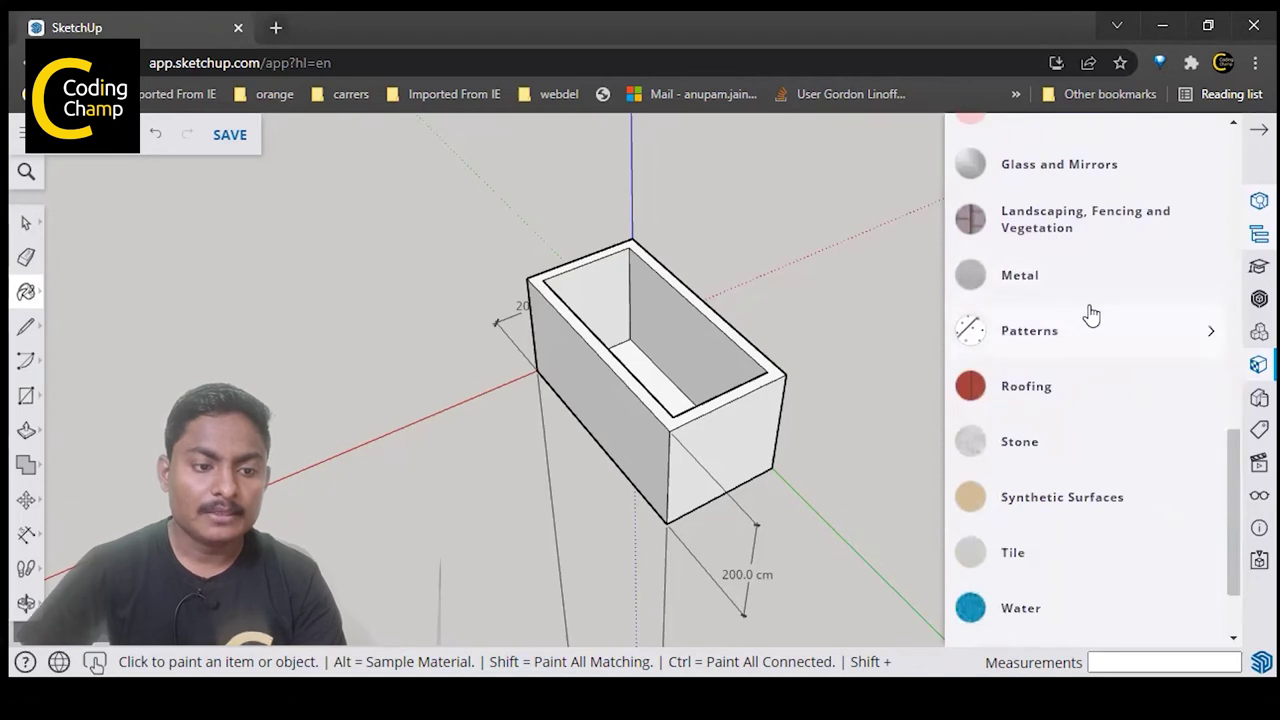
pyautogui.scroll(5, 1091, 315)
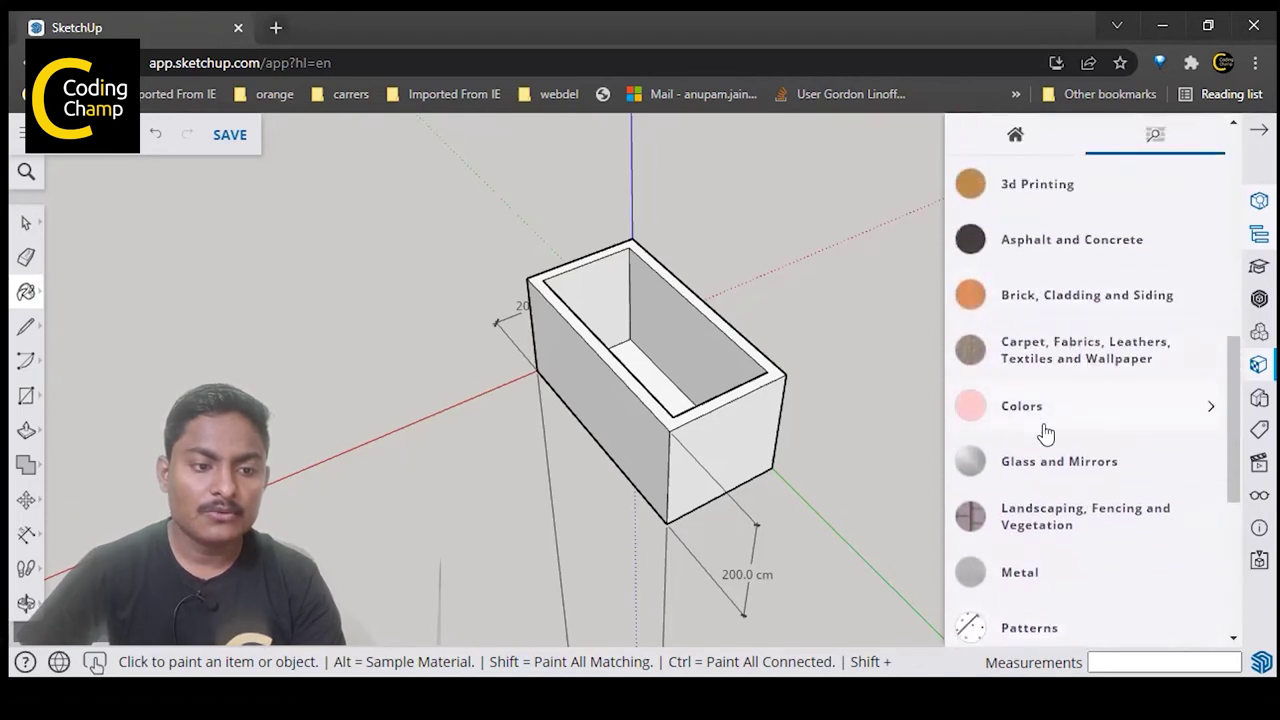
pyautogui.scroll(-5, 1071, 400)
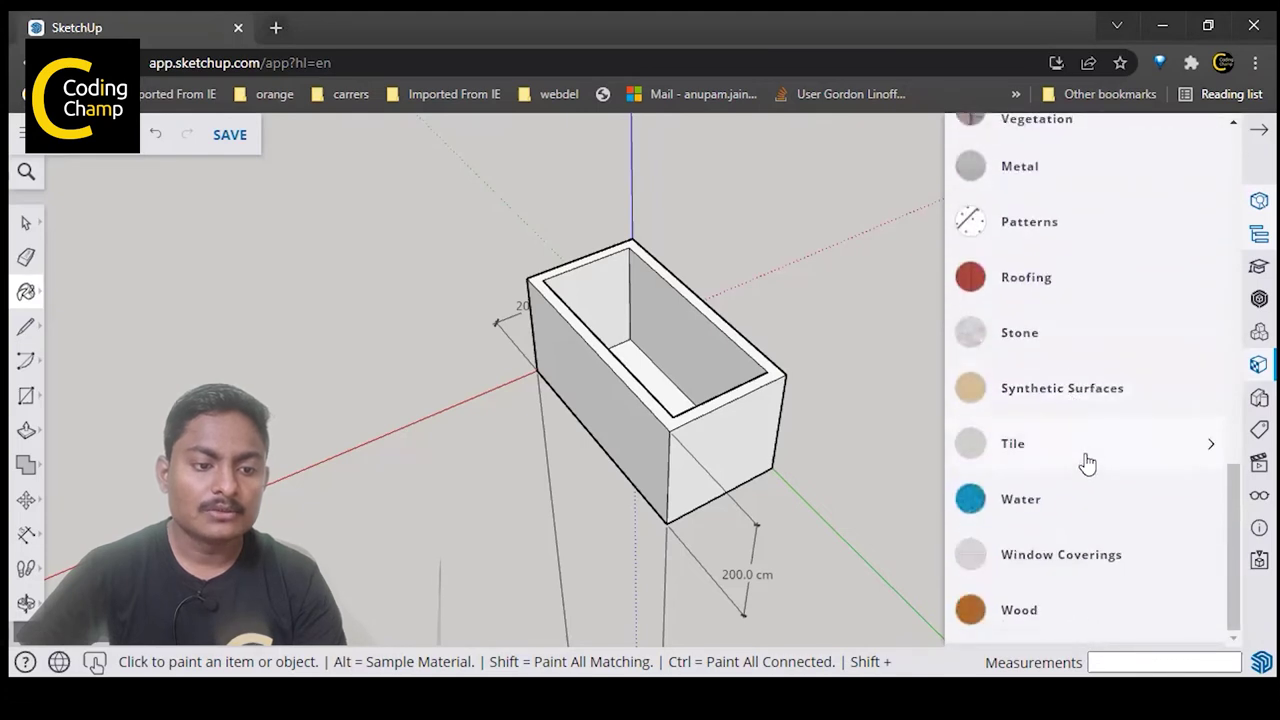
pyautogui.click(1050, 505)
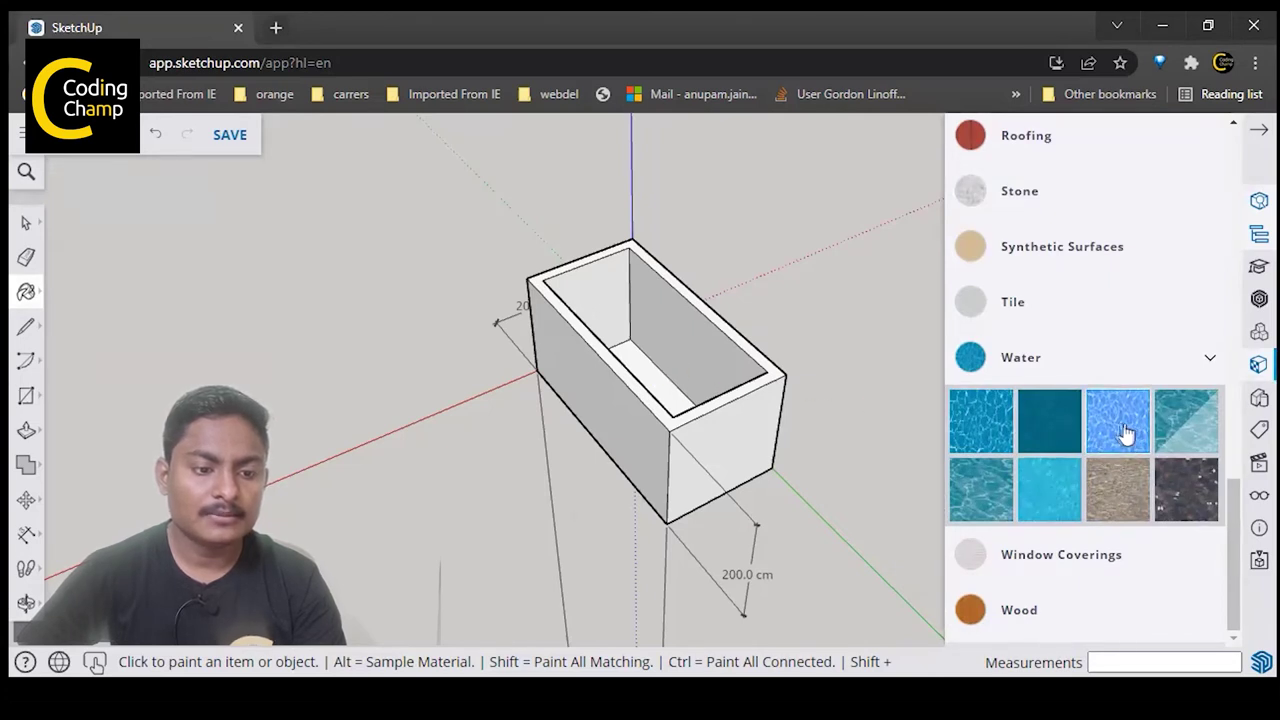
# - Paint the inner floor and all four inner walls with the Water texture
pyautogui.click(652, 352)
pyautogui.moveTo(848, 374)
pyautogui.mouseDown(button='middle')
pyautogui.moveTo(851, 391)
pyautogui.moveTo(615, 348)
pyautogui.moveTo(609, 249)
pyautogui.moveTo(663, 371)
pyautogui.moveTo(689, 389)
pyautogui.moveTo(780, 381)
pyautogui.moveTo(837, 351)
pyautogui.mouseUp(button='middle')
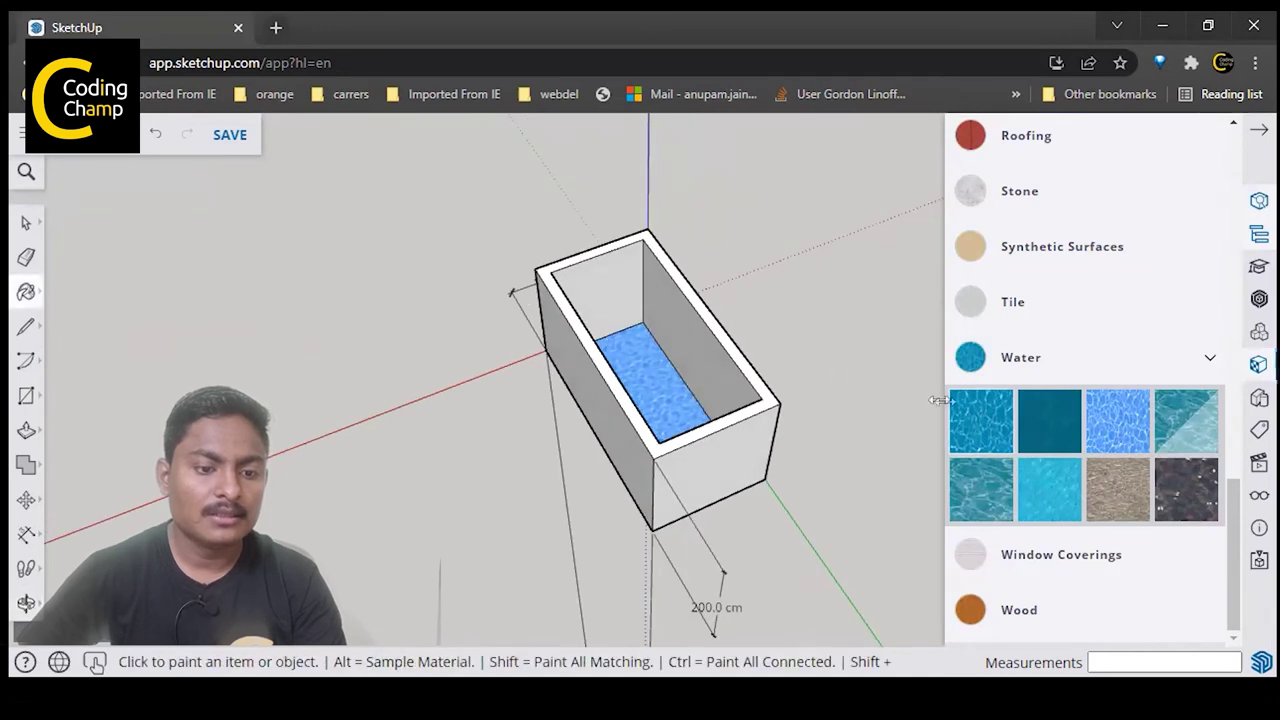
pyautogui.click(683, 326)
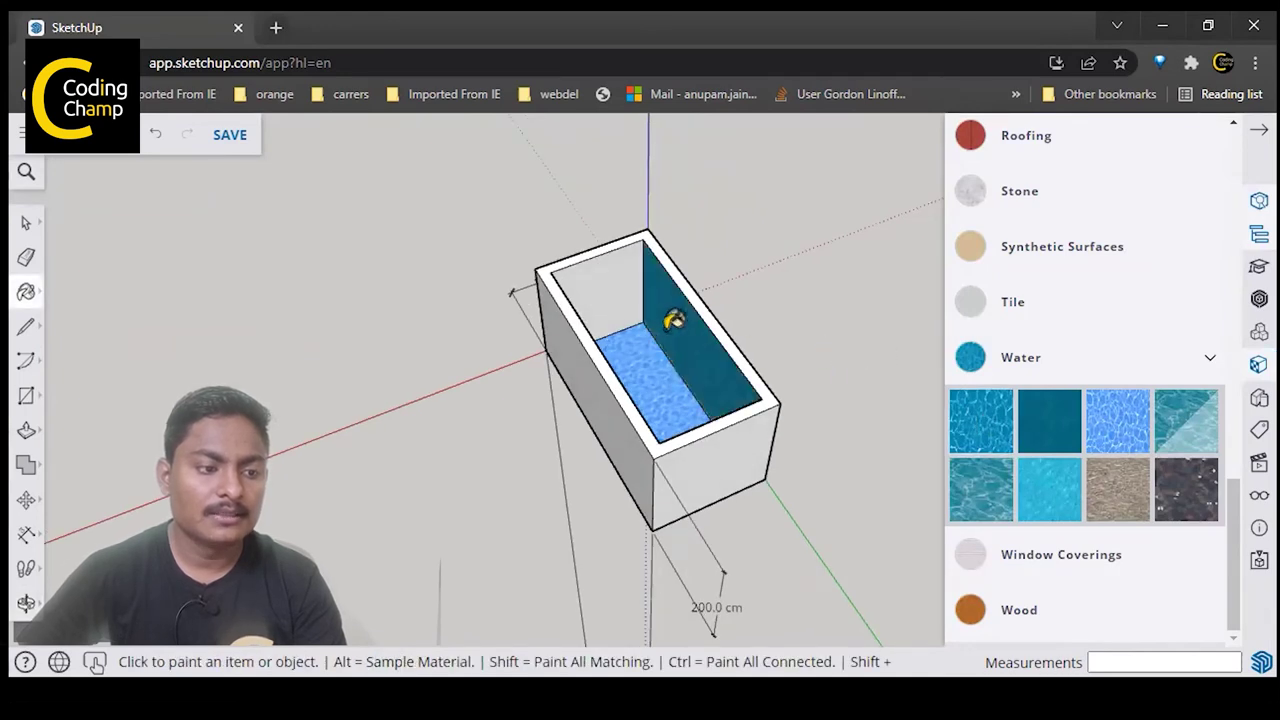
pyautogui.click(622, 280)
pyautogui.moveTo(832, 405)
pyautogui.mouseDown(button='middle')
pyautogui.moveTo(811, 443)
pyautogui.moveTo(389, 360)
pyautogui.moveTo(620, 349)
pyautogui.mouseUp(button='middle')
pyautogui.click(645, 350)
pyautogui.moveTo(715, 373)
pyautogui.mouseDown(button='middle')
pyautogui.moveTo(857, 449)
pyautogui.moveTo(403, 443)
pyautogui.moveTo(560, 323)
pyautogui.mouseUp(button='middle')
pyautogui.click(548, 350)
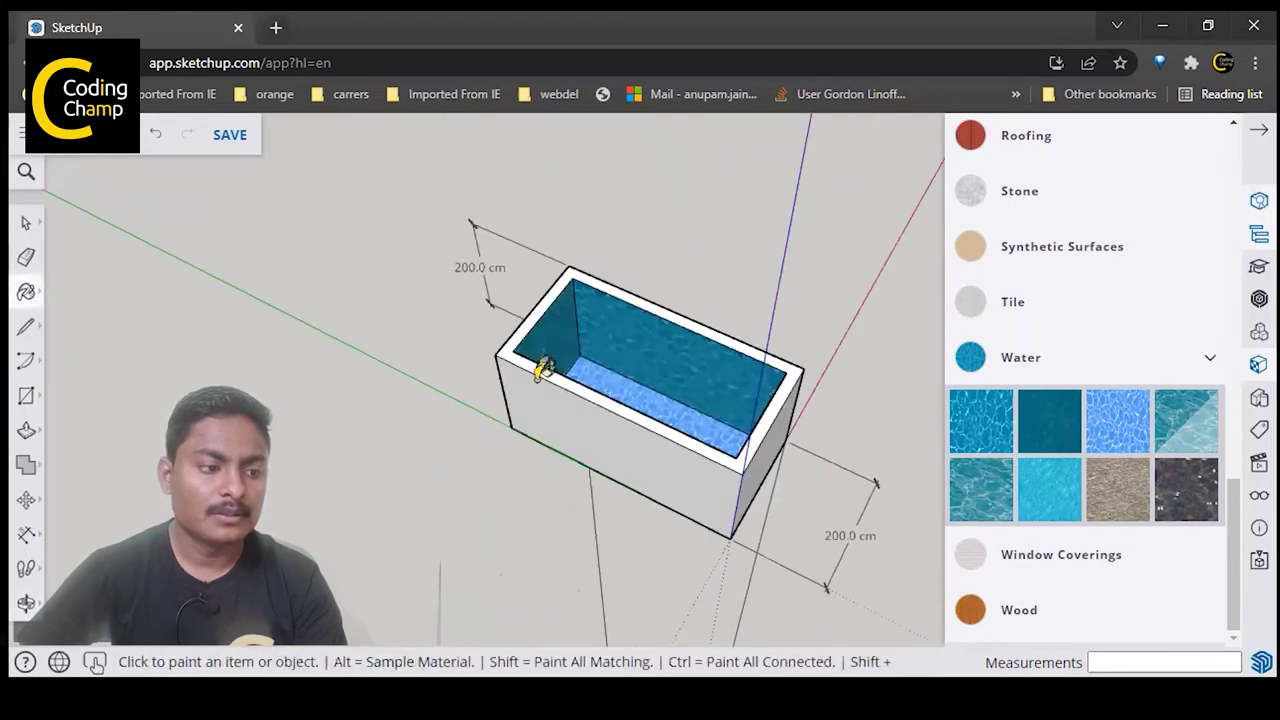
pyautogui.moveTo(543, 471)
pyautogui.mouseDown(button='middle')
pyautogui.moveTo(666, 300)
pyautogui.moveTo(674, 503)
pyautogui.moveTo(500, 180)
pyautogui.moveTo(240, 300)
pyautogui.moveTo(534, 403)
pyautogui.moveTo(747, 402)
pyautogui.moveTo(820, 374)
pyautogui.moveTo(777, 269)
pyautogui.moveTo(523, 309)
pyautogui.mouseUp(button='middle')
# - Pick black asphalt from Asphalt and Concrete and paint the front and side faces
pyautogui.scroll(3, 1114, 380)
pyautogui.scroll(3, 1117, 382)
pyautogui.scroll(2, 1117, 382)
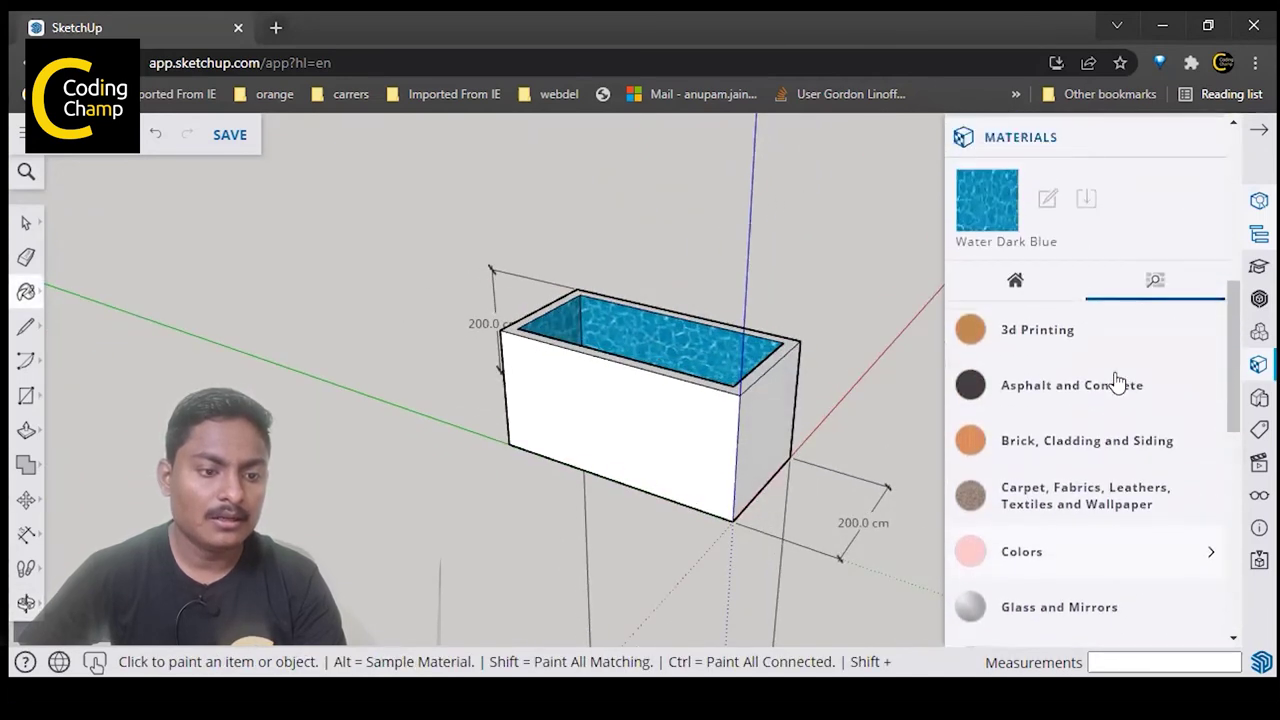
pyautogui.scroll(-3, 1117, 382)
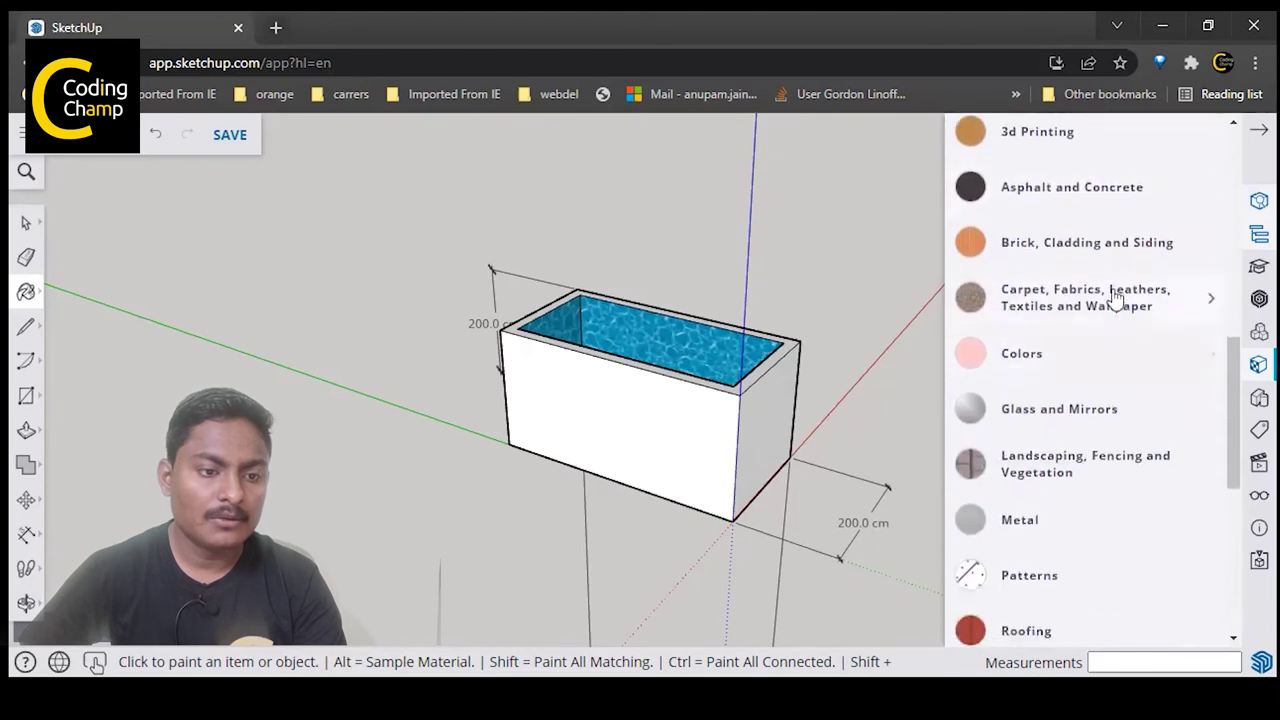
pyautogui.click(1143, 200)
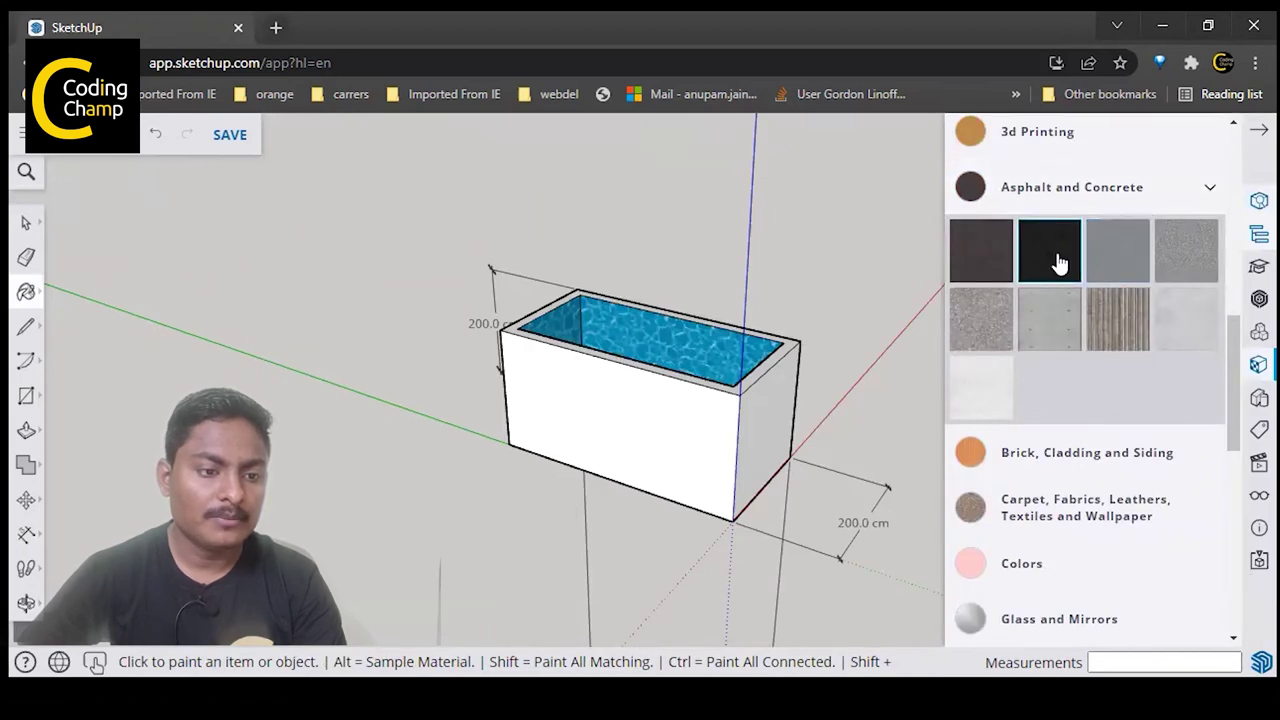
pyautogui.click(627, 410)
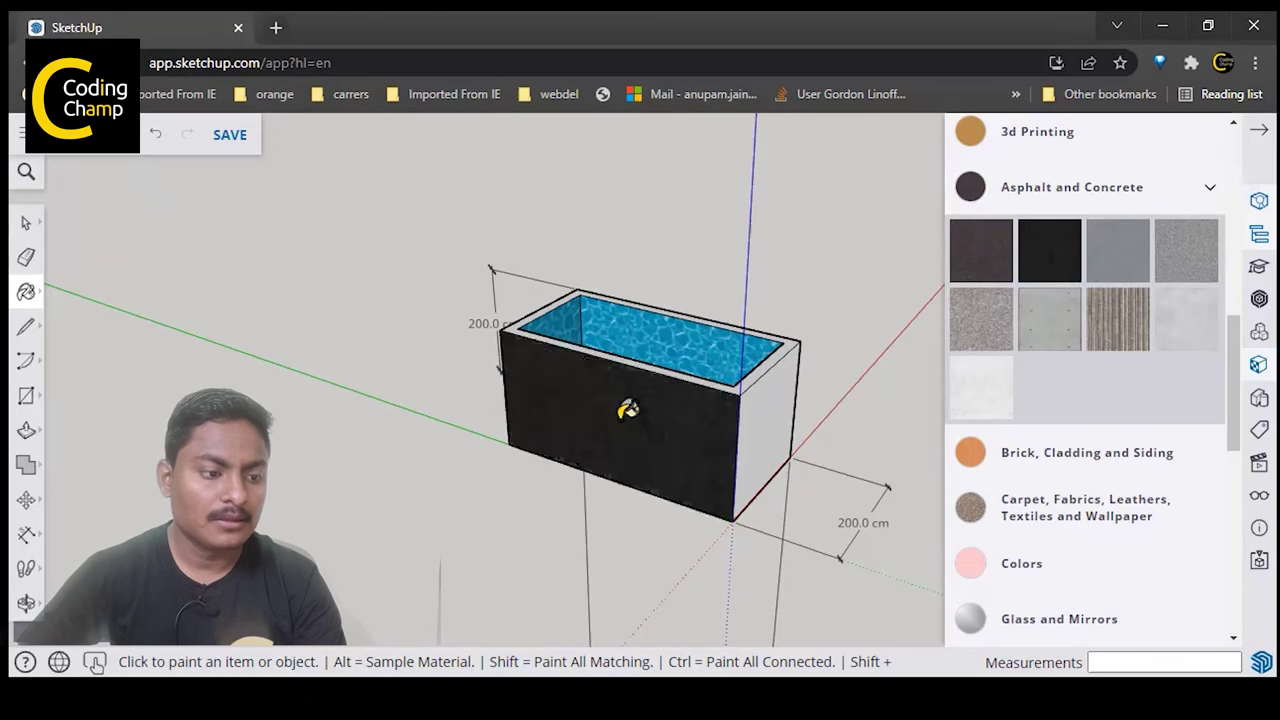
pyautogui.moveTo(792, 437)
pyautogui.mouseDown(button='middle')
pyautogui.moveTo(806, 443)
pyautogui.moveTo(597, 449)
pyautogui.moveTo(691, 437)
pyautogui.mouseUp(button='middle')
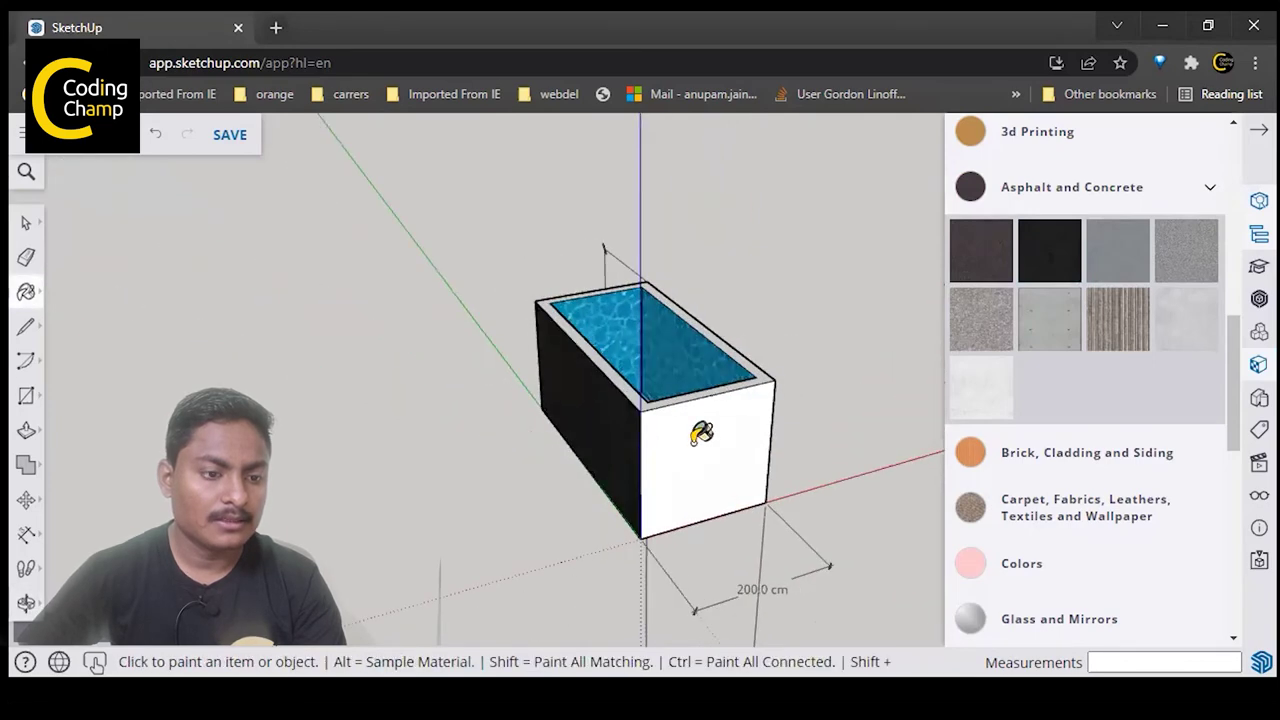
pyautogui.click(691, 437)
pyautogui.moveTo(905, 432); pyautogui.dragTo(686, 529, button='middle')
pyautogui.moveTo(826, 437)
pyautogui.mouseDown(button='middle')
pyautogui.moveTo(660, 481)
pyautogui.moveTo(729, 414)
pyautogui.mouseUp(button='middle')
pyautogui.click(729, 414)
# - Paint the top rim and underside black asphalt, then close the materials panel
pyautogui.moveTo(608, 449)
pyautogui.mouseDown(button='middle')
pyautogui.moveTo(663, 601)
pyautogui.moveTo(563, 466)
pyautogui.moveTo(600, 591)
pyautogui.moveTo(660, 614)
pyautogui.mouseUp(button='middle')
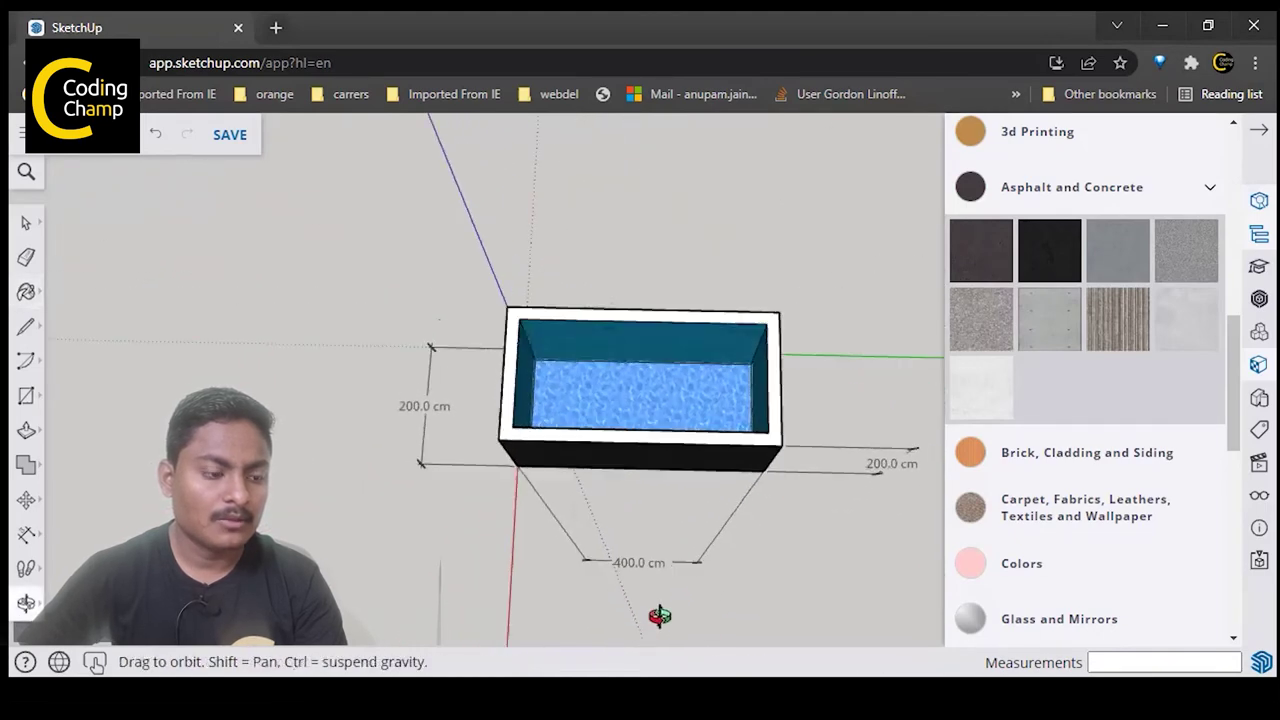
pyautogui.click(518, 402)
pyautogui.moveTo(700, 563)
pyautogui.mouseDown(button='middle')
pyautogui.moveTo(709, 300)
pyautogui.moveTo(378, 178)
pyautogui.moveTo(817, 451)
pyautogui.moveTo(323, 449)
pyautogui.moveTo(876, 540)
pyautogui.moveTo(634, 566)
pyautogui.moveTo(374, 531)
pyautogui.mouseUp(button='middle')
pyautogui.moveTo(726, 543); pyautogui.dragTo(780, 260, button='middle')
pyautogui.click(688, 378)
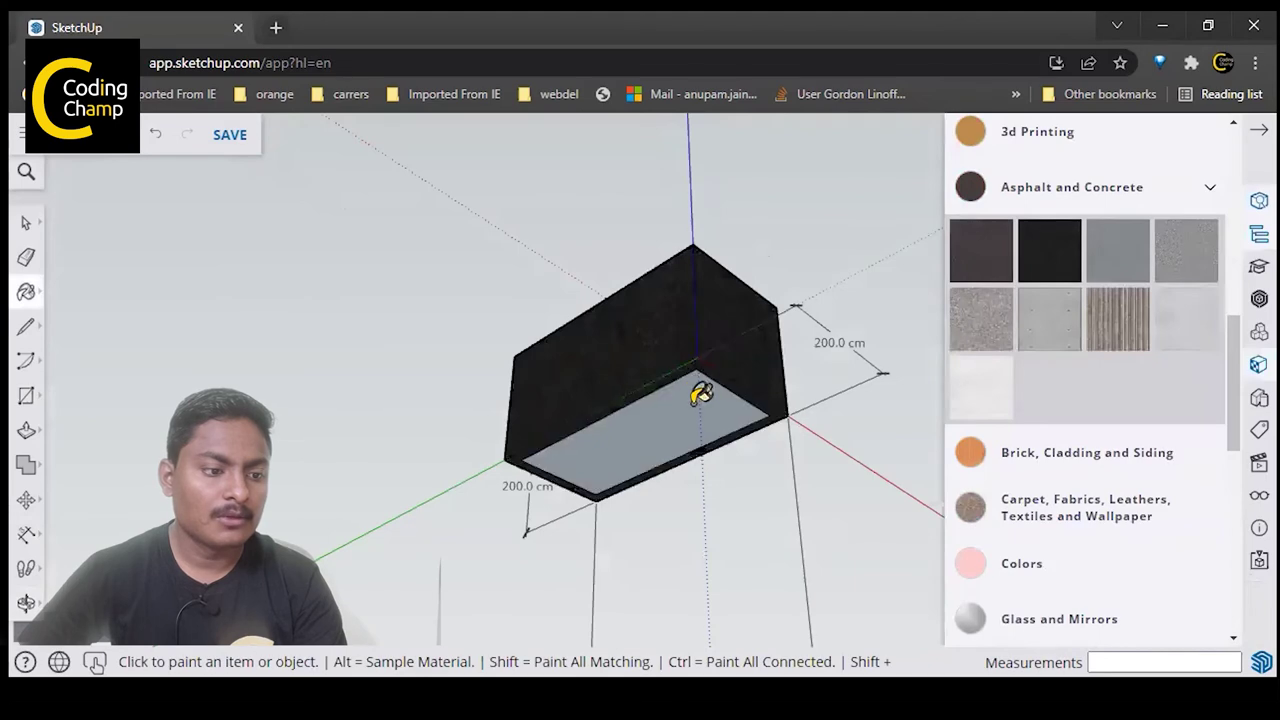
pyautogui.moveTo(697, 394)
pyautogui.mouseDown(button='middle')
pyautogui.moveTo(763, 486)
pyautogui.moveTo(803, 246)
pyautogui.moveTo(814, 494)
pyautogui.moveTo(782, 378)
pyautogui.moveTo(757, 500)
pyautogui.moveTo(846, 389)
pyautogui.moveTo(503, 463)
pyautogui.moveTo(555, 527)
pyautogui.moveTo(657, 514)
pyautogui.moveTo(771, 549)
pyautogui.moveTo(429, 514)
pyautogui.moveTo(515, 554)
pyautogui.moveTo(777, 537)
pyautogui.moveTo(297, 534)
pyautogui.moveTo(706, 551)
pyautogui.moveTo(1012, 357)
pyautogui.mouseUp(button='middle')
pyautogui.click(1256, 131)
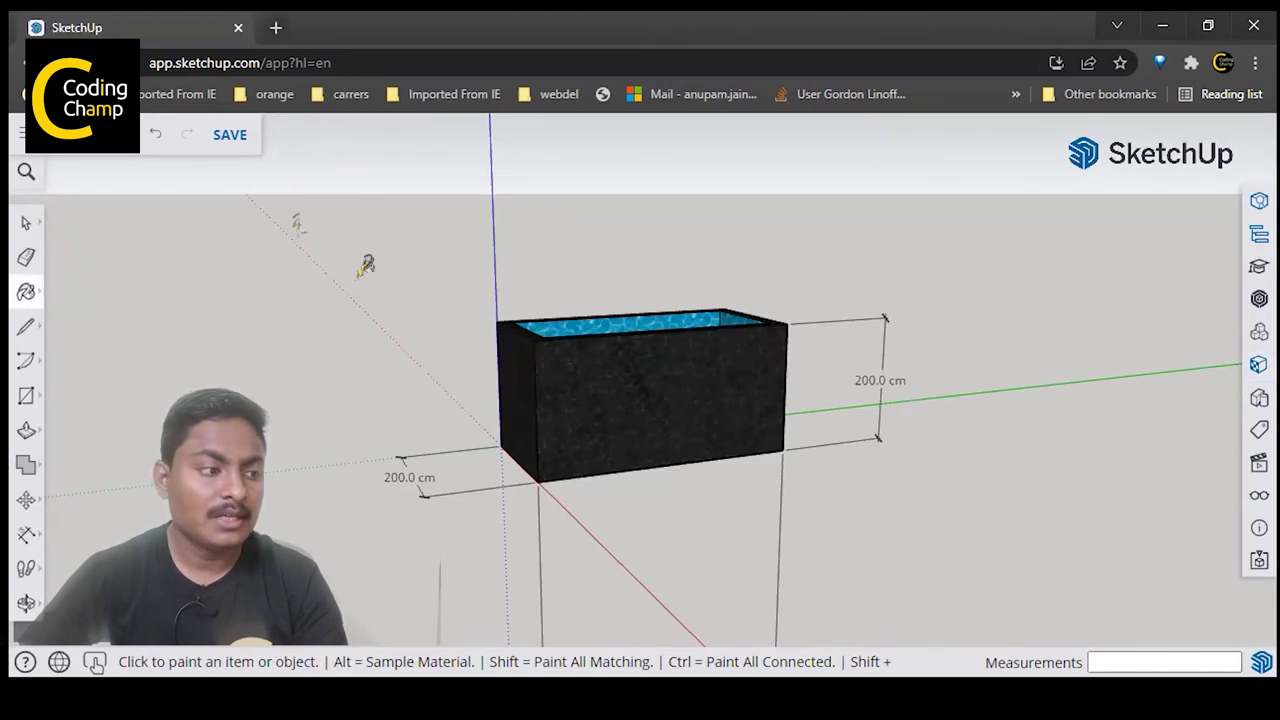
# - Save the model into the Projects > SketchUp folder
pyautogui.click(240, 138)
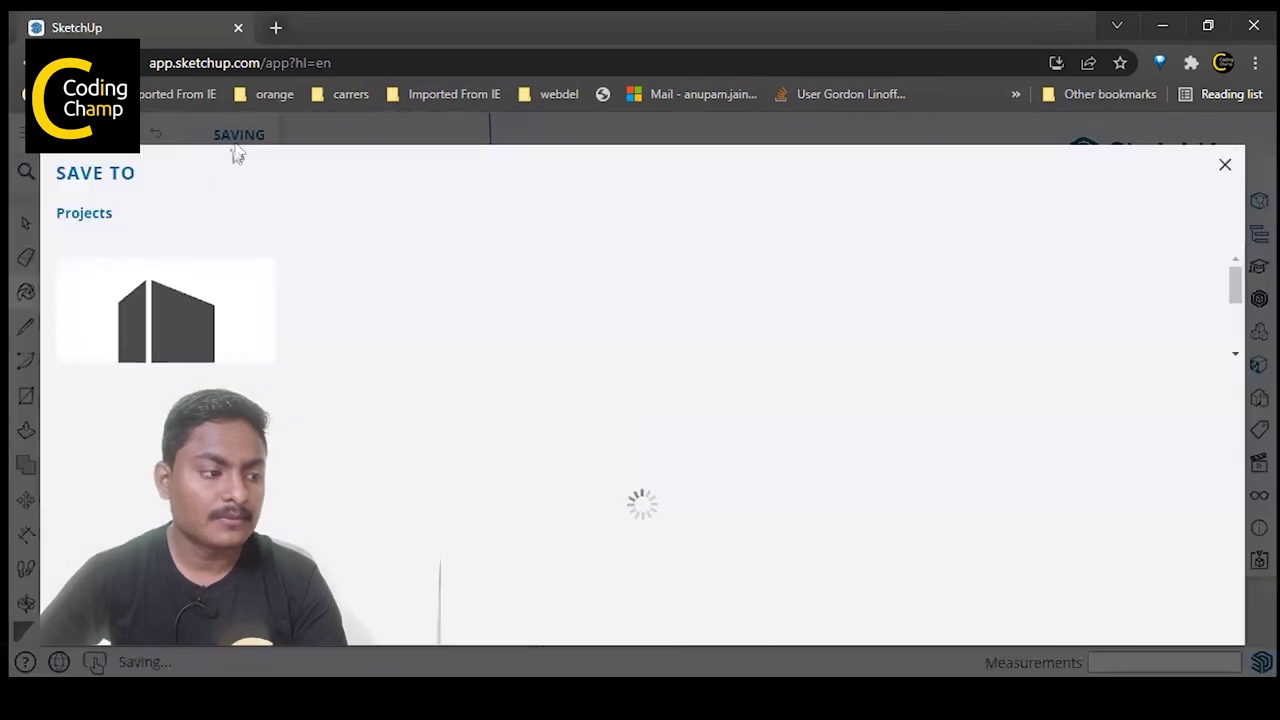
pyautogui.click(190, 343)
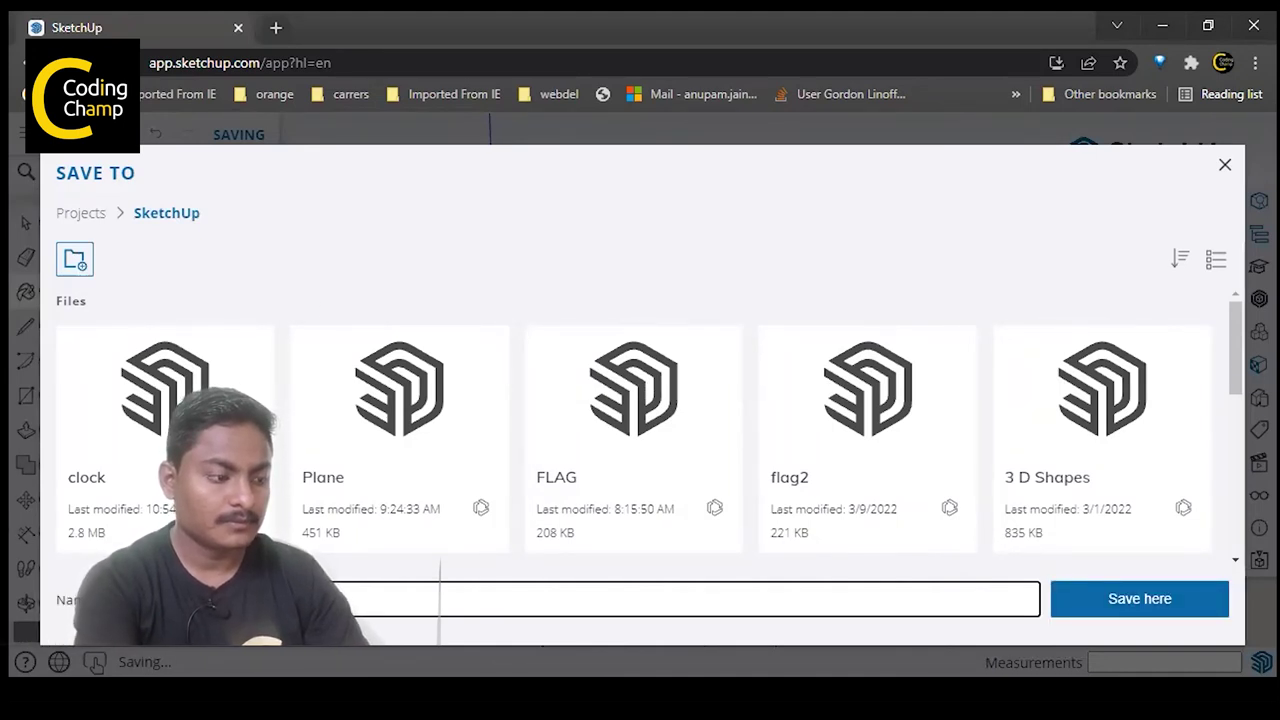
pyautogui.click(1114, 601)
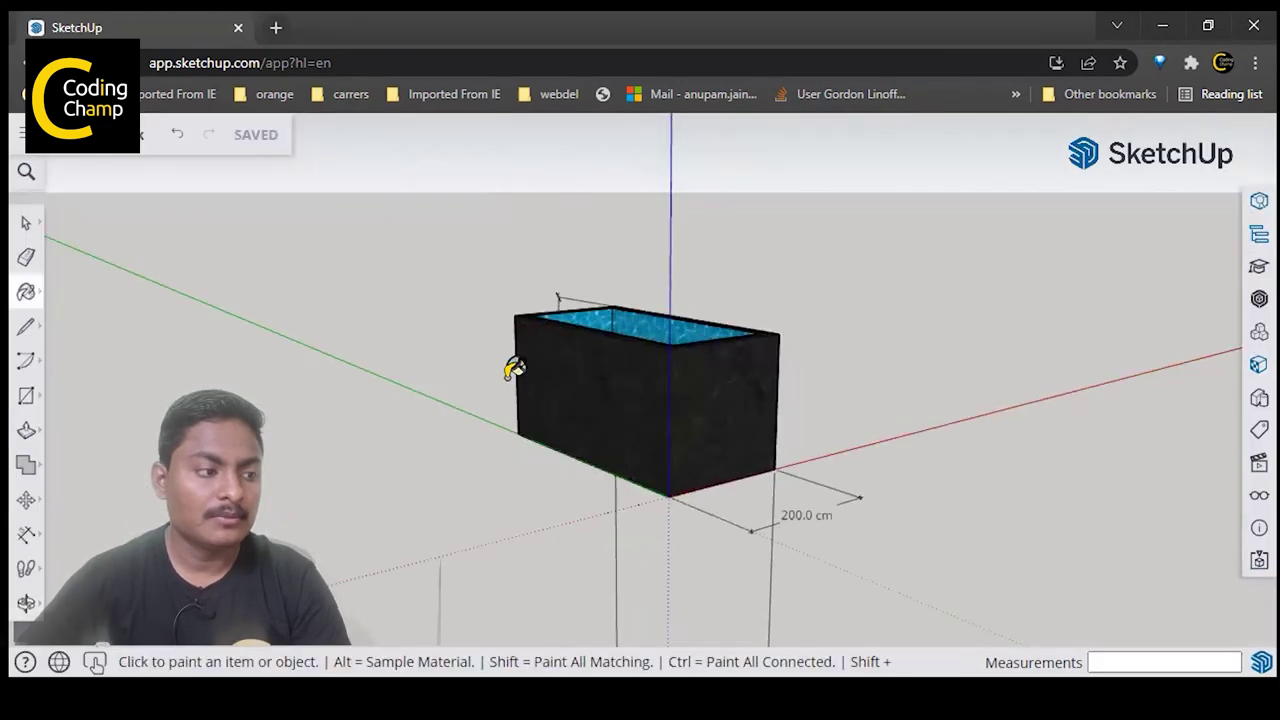
pyautogui.moveTo(928, 435); pyautogui.dragTo(420, 470, button='middle')
pyautogui.moveTo(1089, 441)
pyautogui.mouseDown(button='middle')
pyautogui.moveTo(740, 631)
pyautogui.moveTo(460, 580)
pyautogui.moveTo(638, 580)
pyautogui.mouseUp(button='middle')
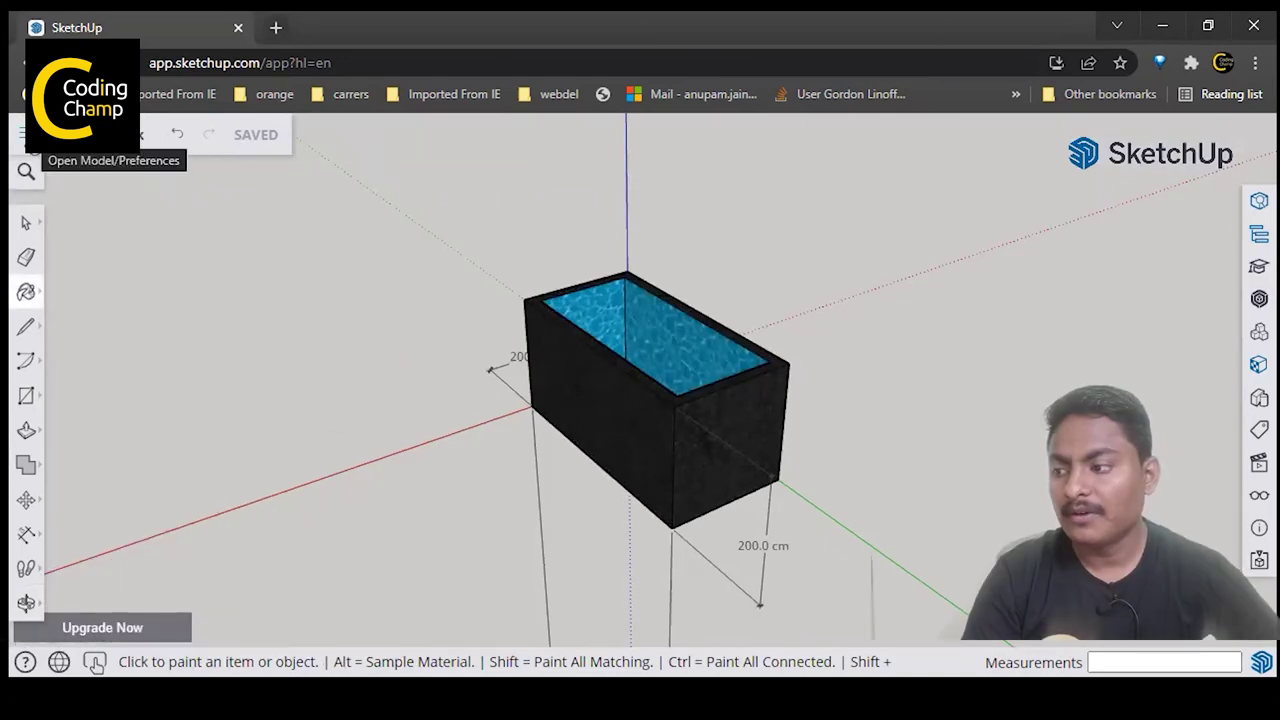
# - Choose Download > PNG from the model menu to reach the 1280 by 569 px export screen
pyautogui.click(24, 134)
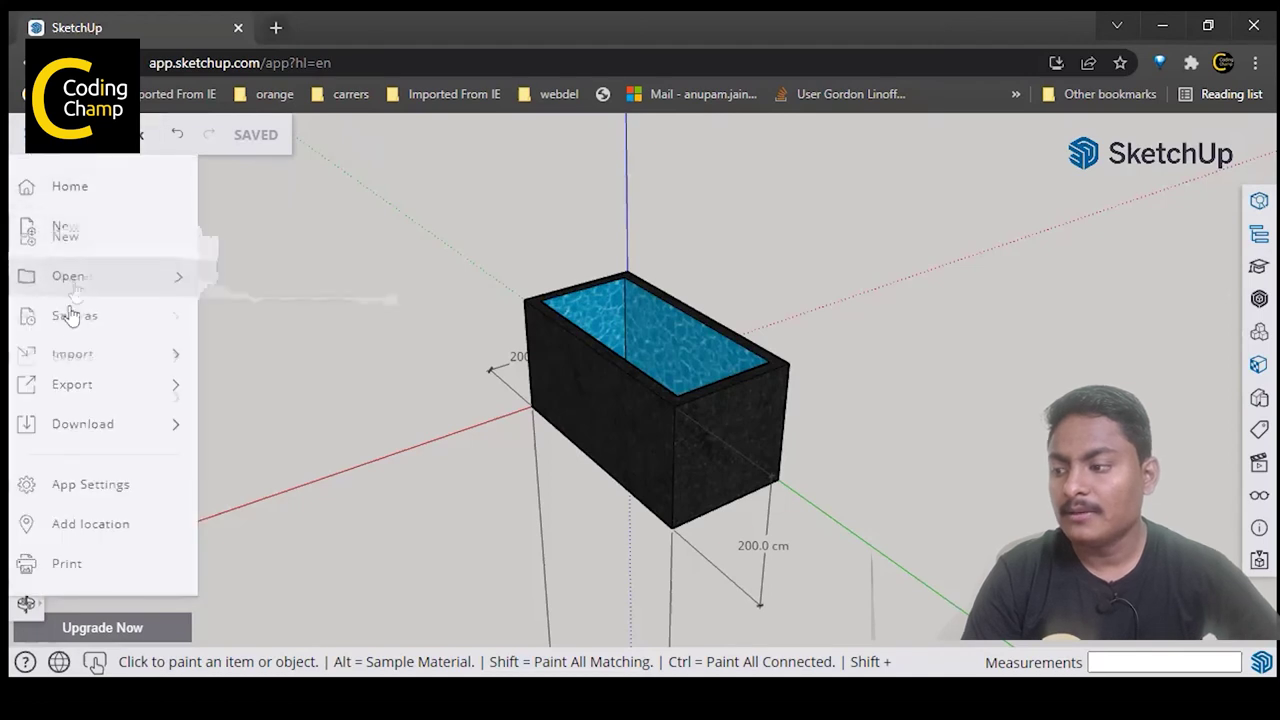
pyautogui.moveTo(89, 437)
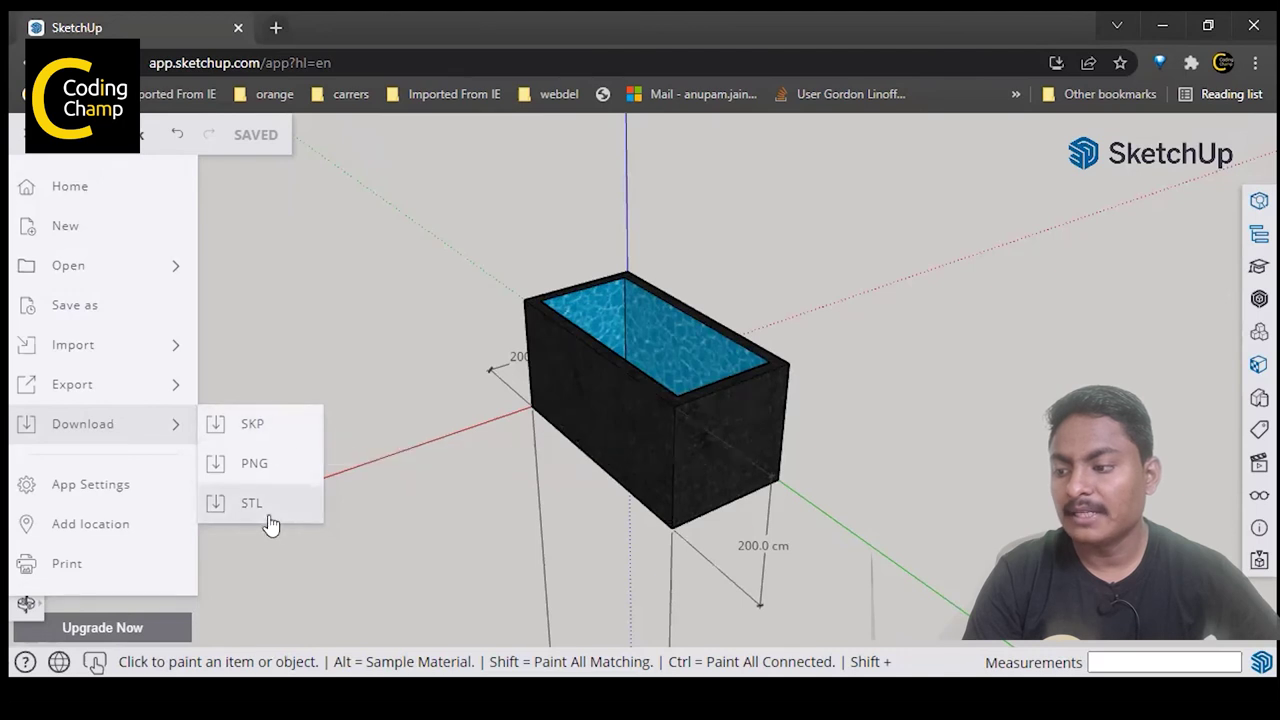
pyautogui.click(258, 463)
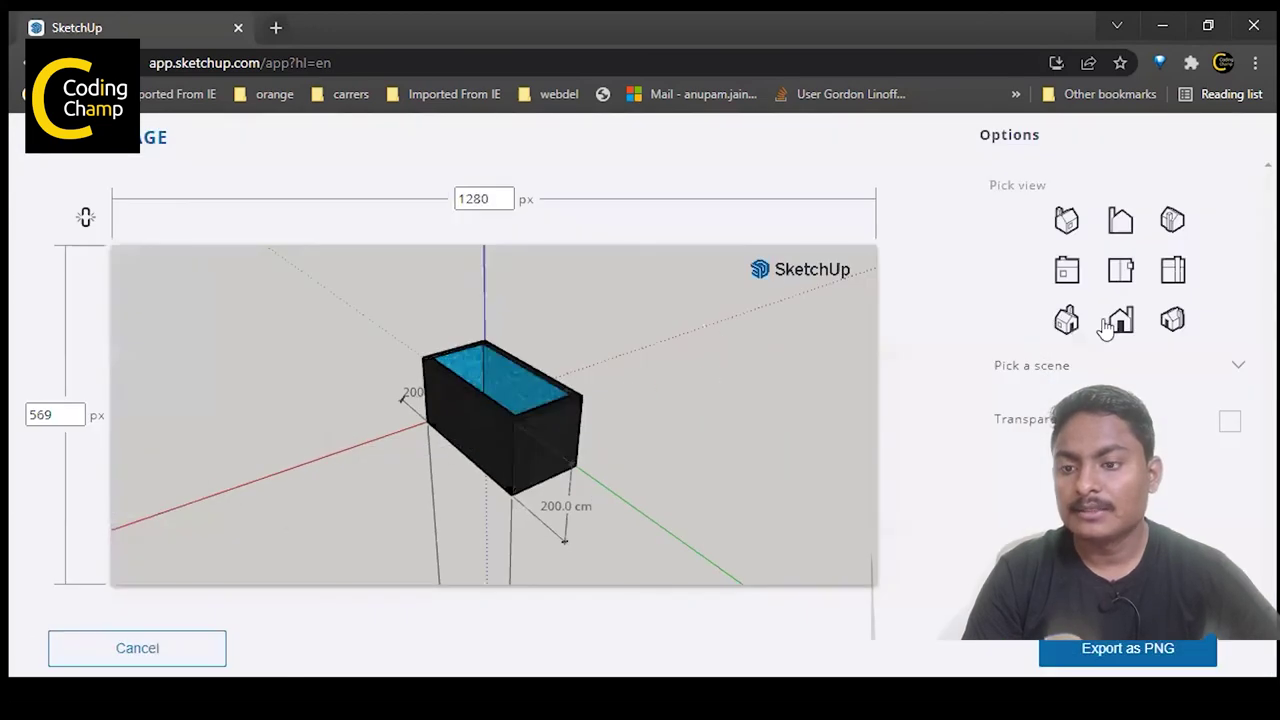
# - Preview the export from back, right, top and other angles, then return to the angled iso view
pyautogui.click(1066, 222)
pyautogui.click(1120, 222)
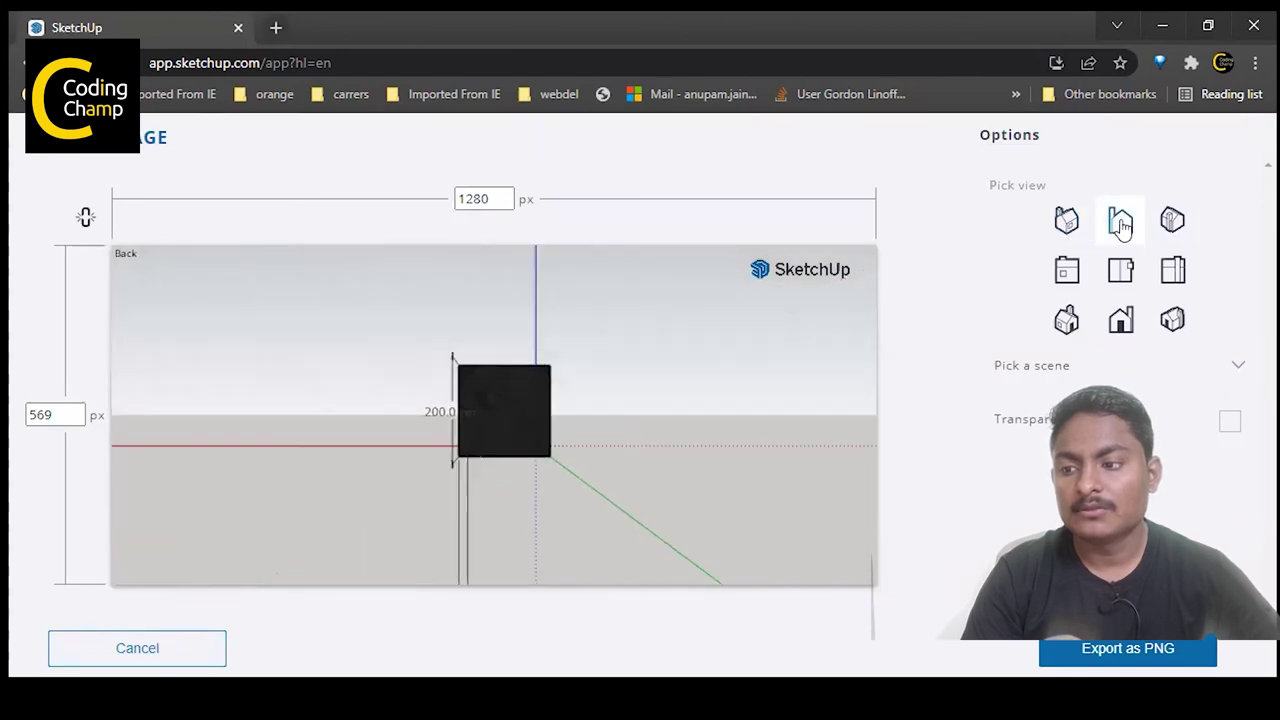
pyautogui.click(1176, 224)
pyautogui.click(1182, 287)
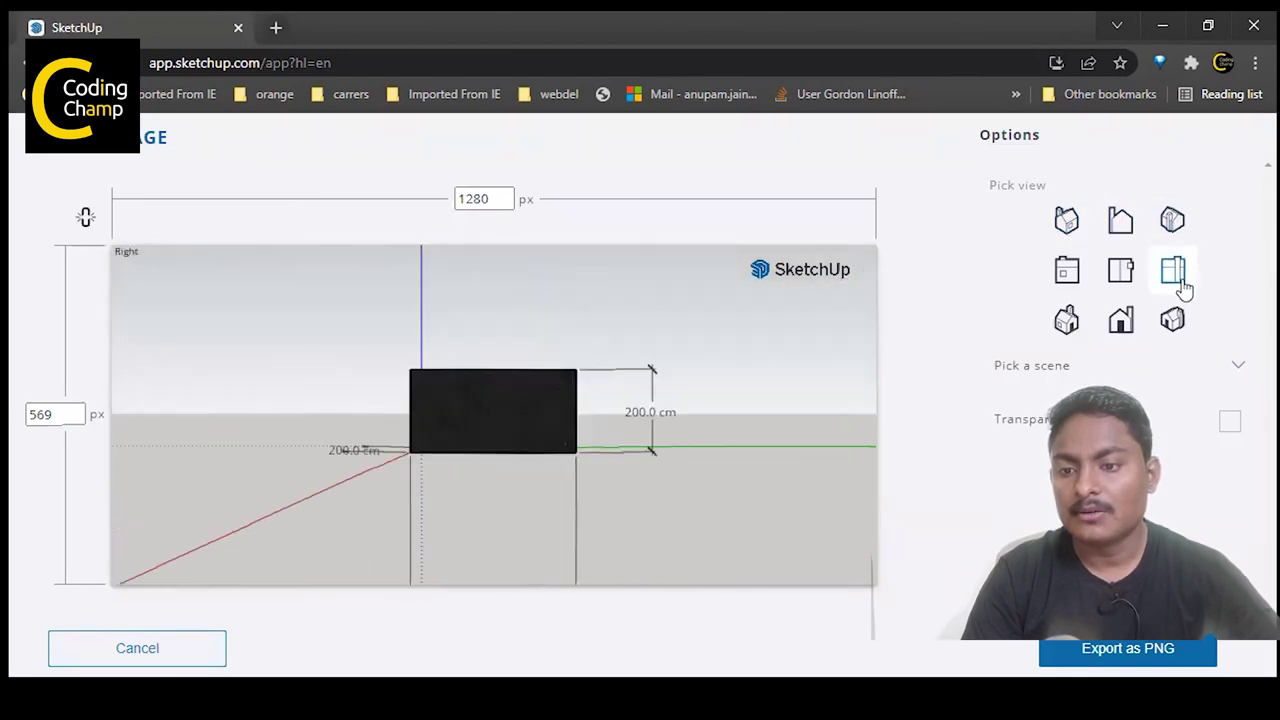
pyautogui.click(1174, 322)
pyautogui.click(1122, 273)
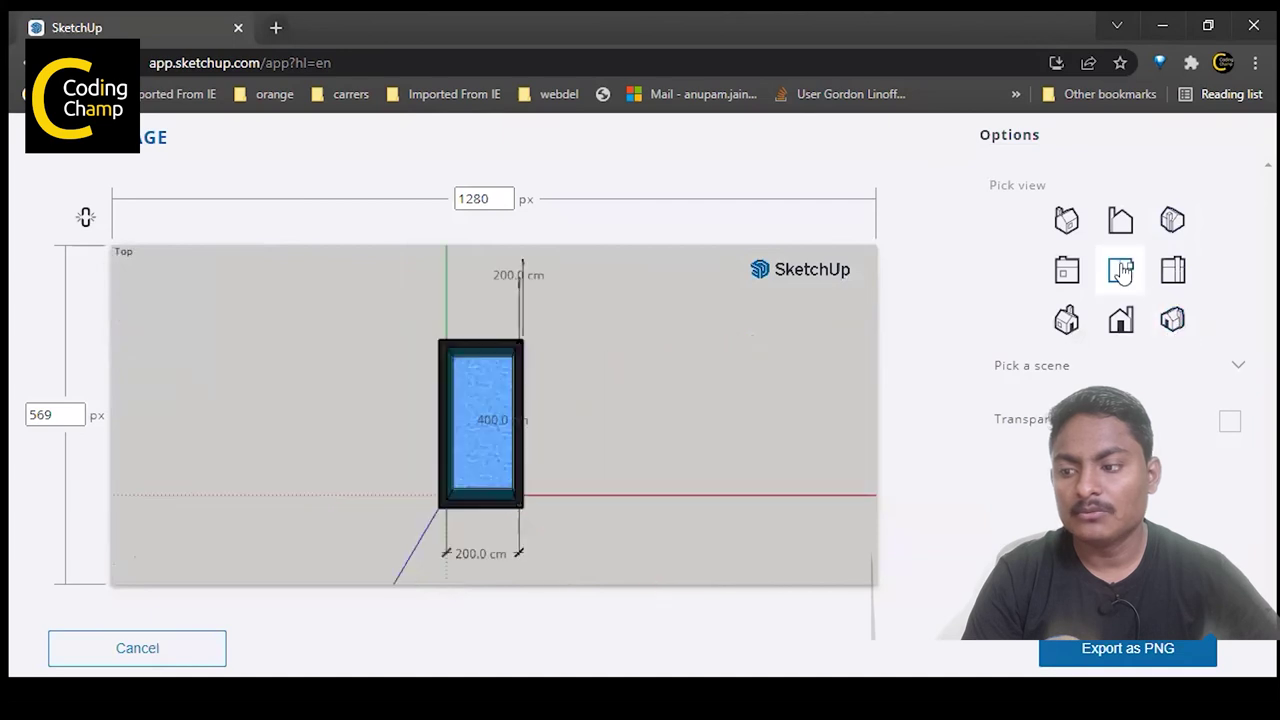
pyautogui.click(1176, 272)
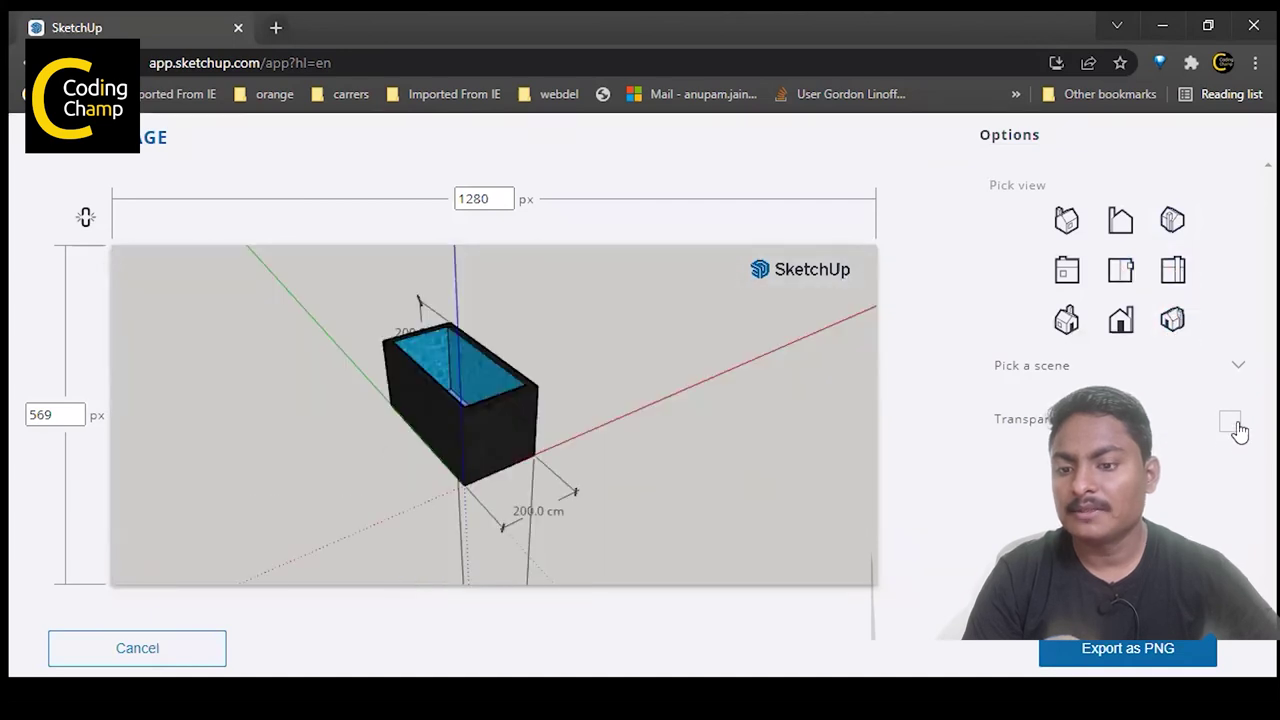
# - Export the view as a transparent-background PNG and open the downloaded water tank.png
pyautogui.click(1230, 423)
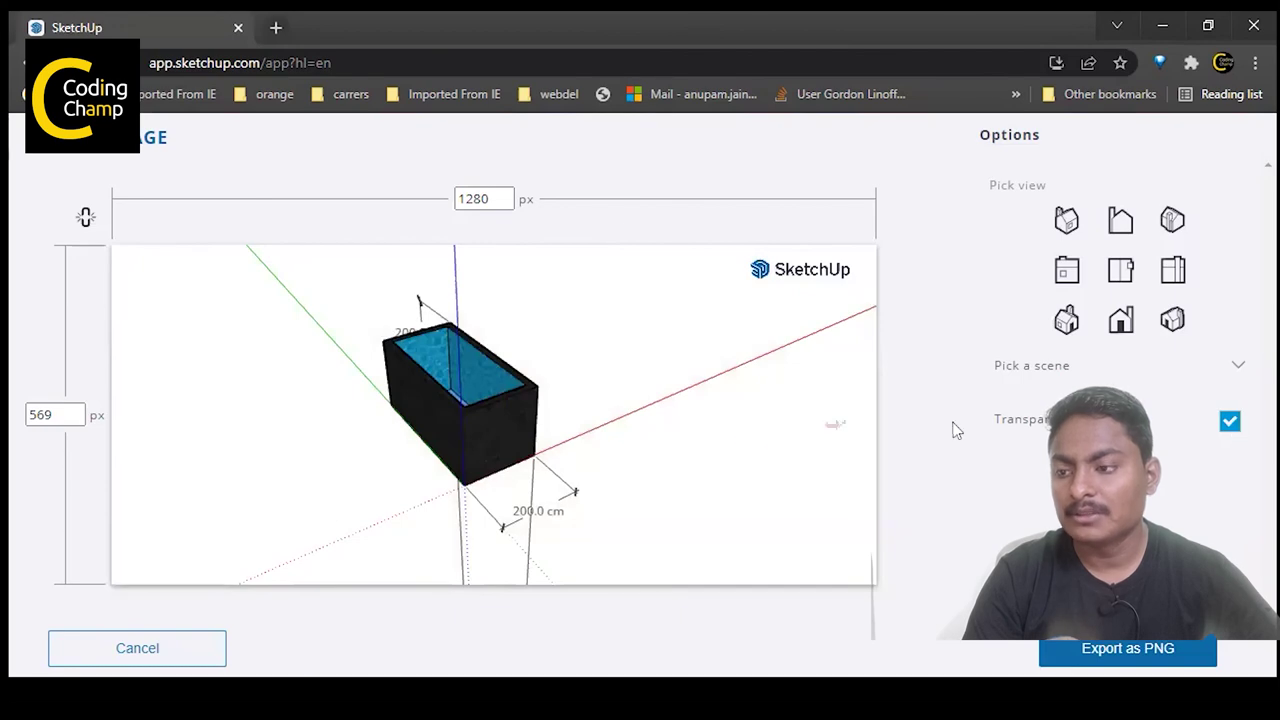
pyautogui.click(1120, 652)
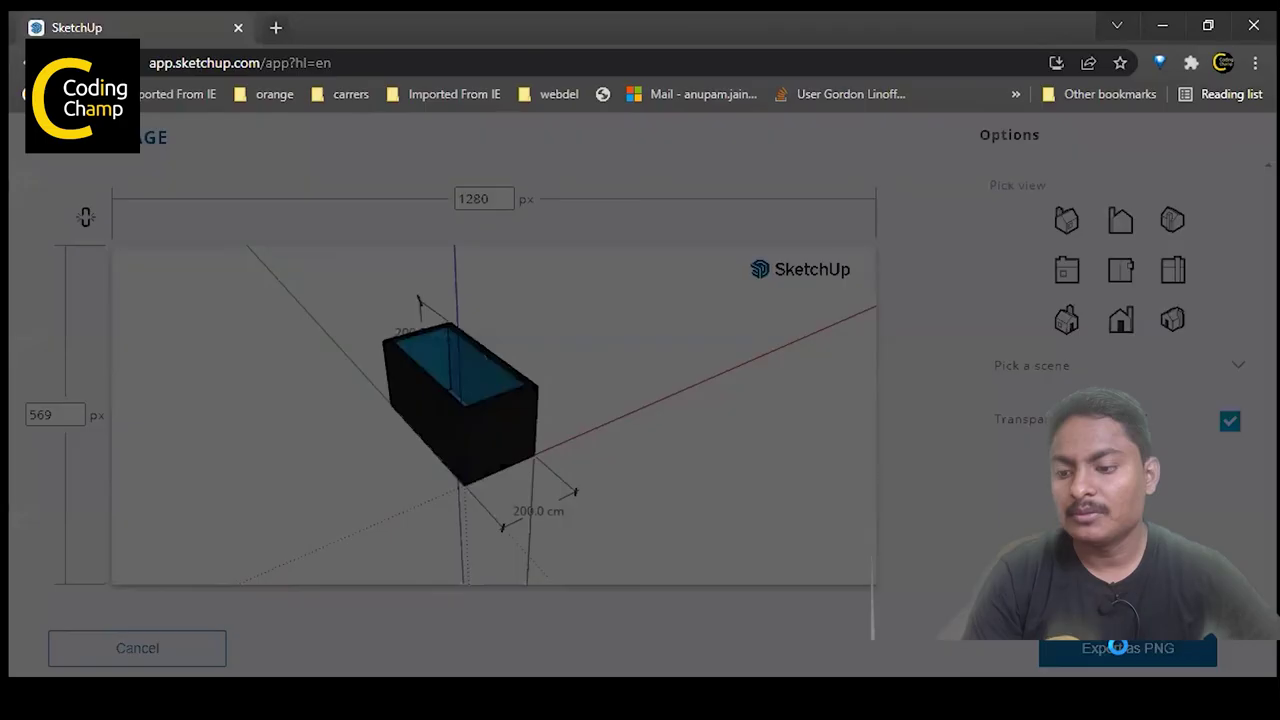
pyautogui.click(93, 656)
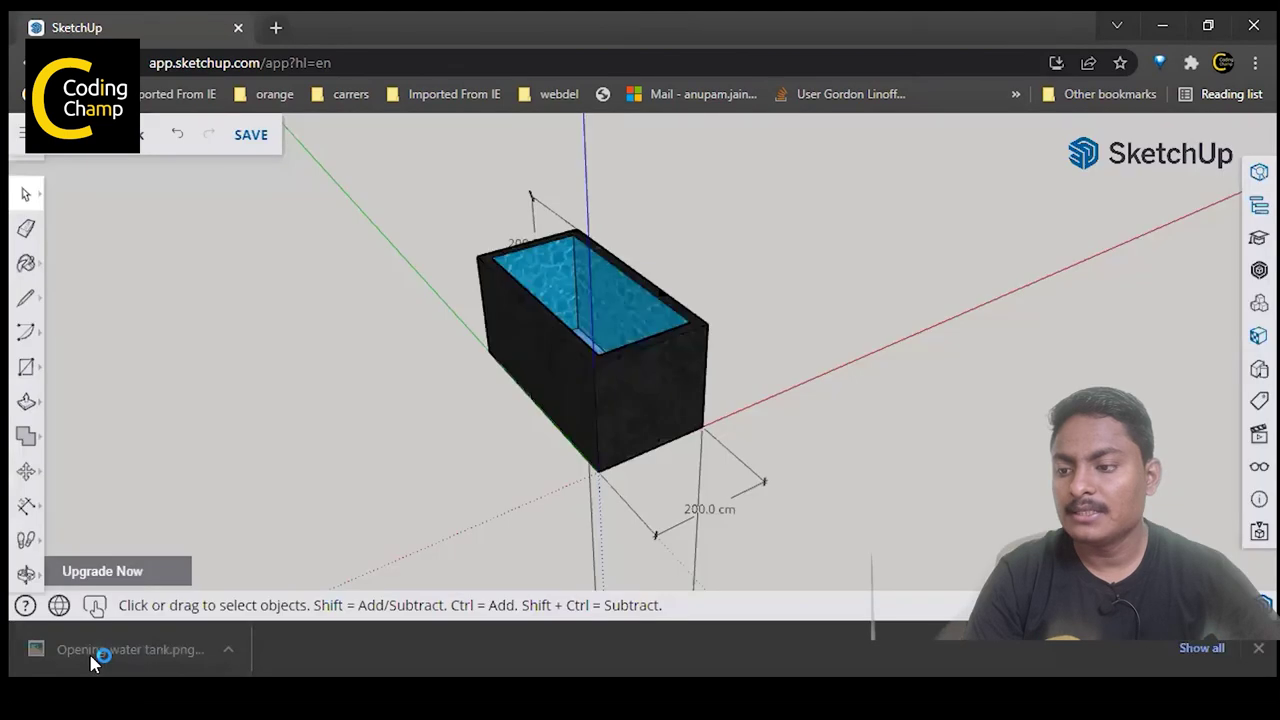